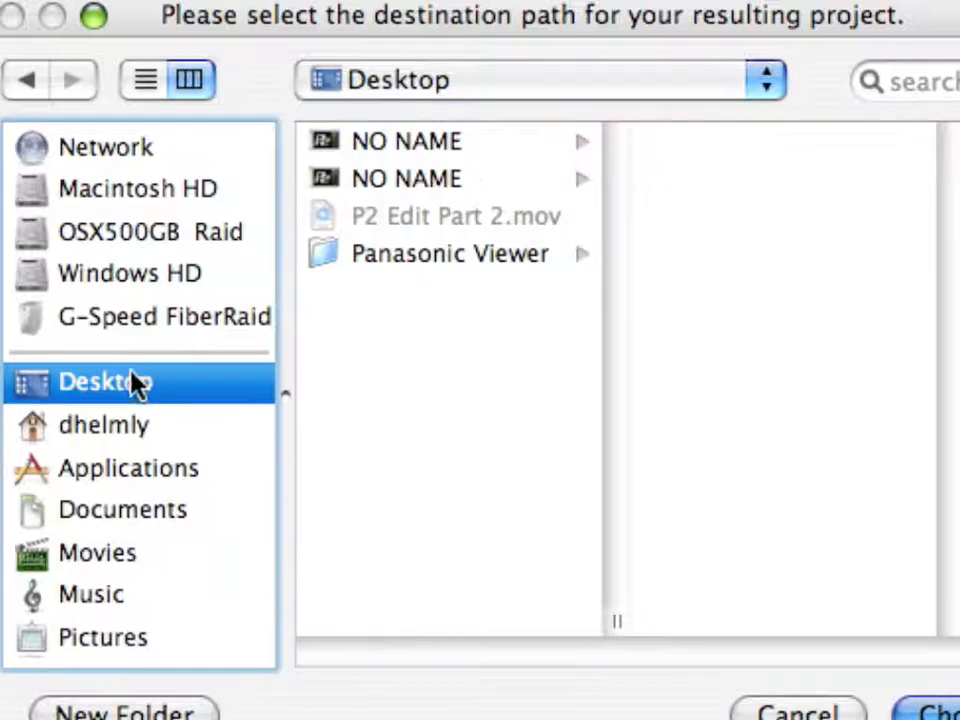
# - Export the entire Sequence 01 to P2/MXF with the Desktop as the destination folder
pyautogui.click(381, 140)
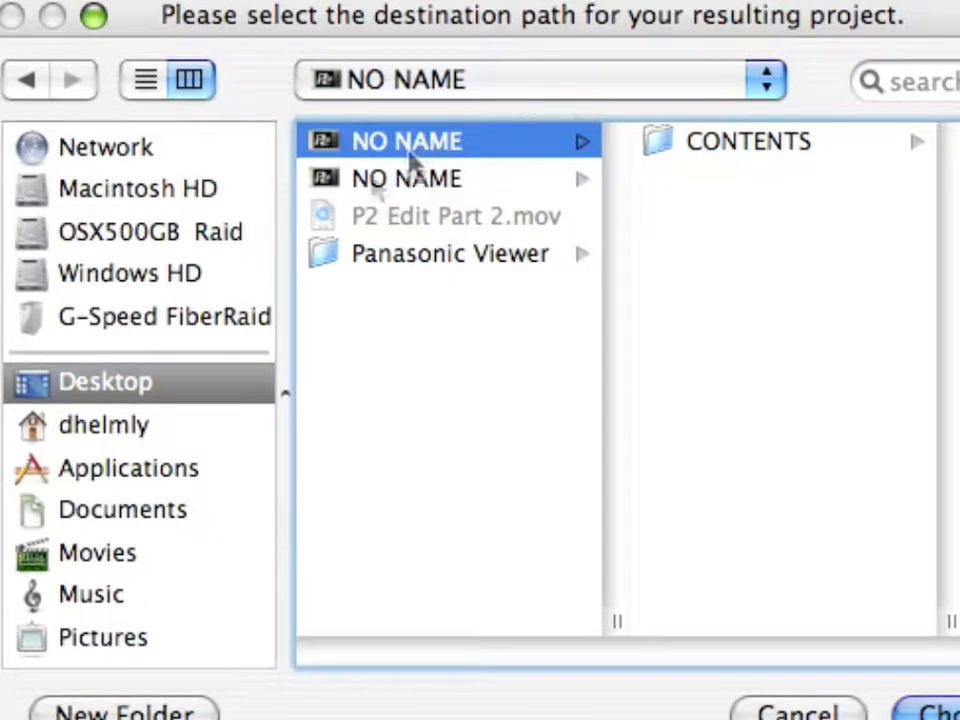
pyautogui.click(354, 424)
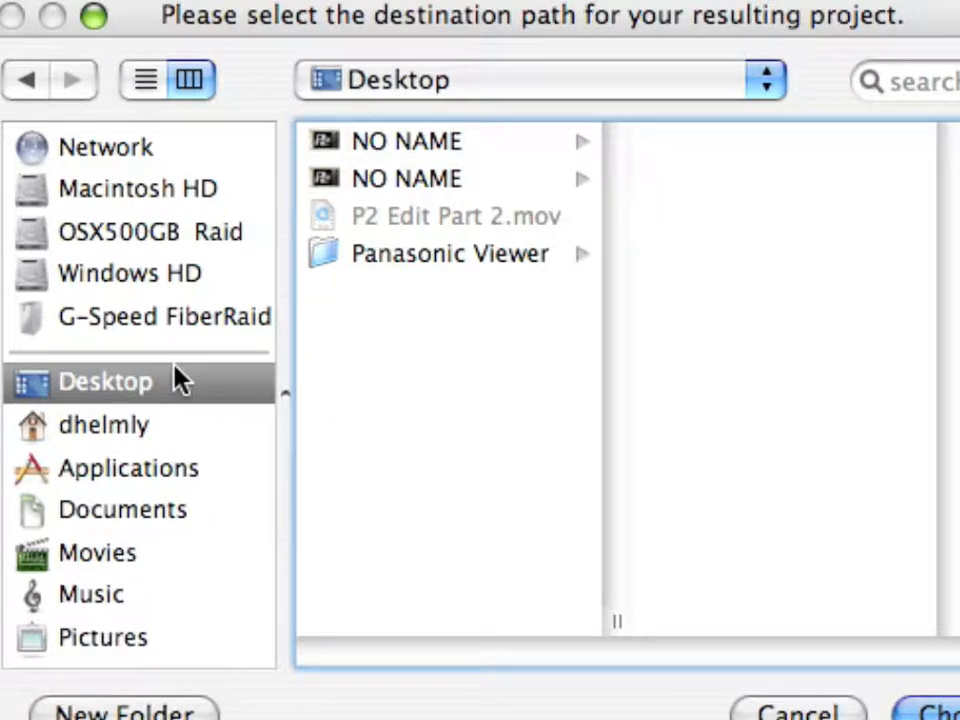
pyautogui.click(935, 712)
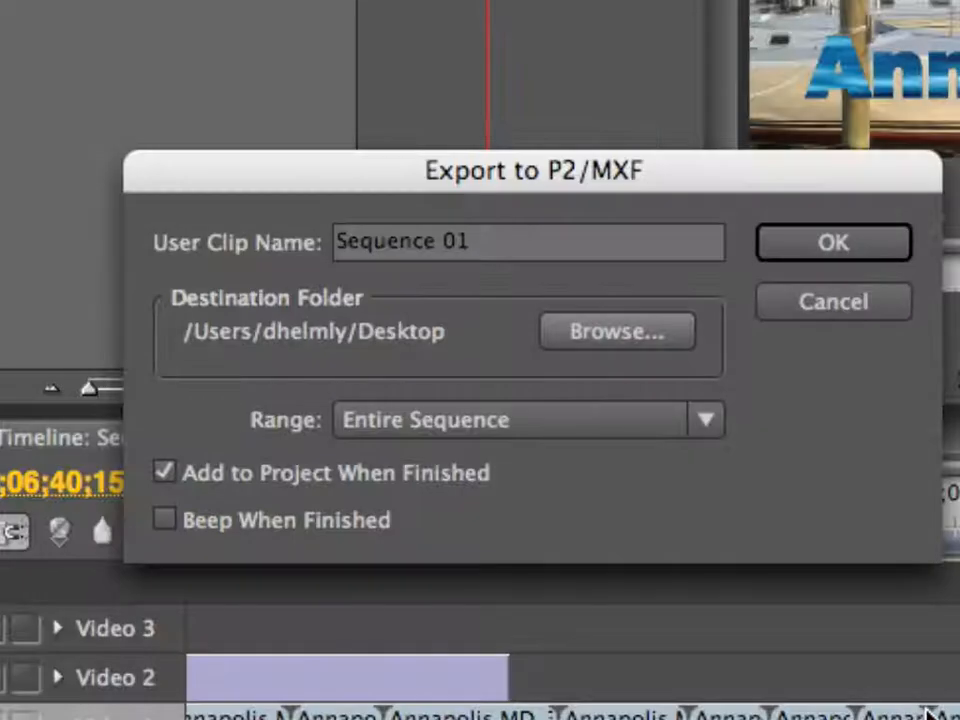
pyautogui.click(790, 250)
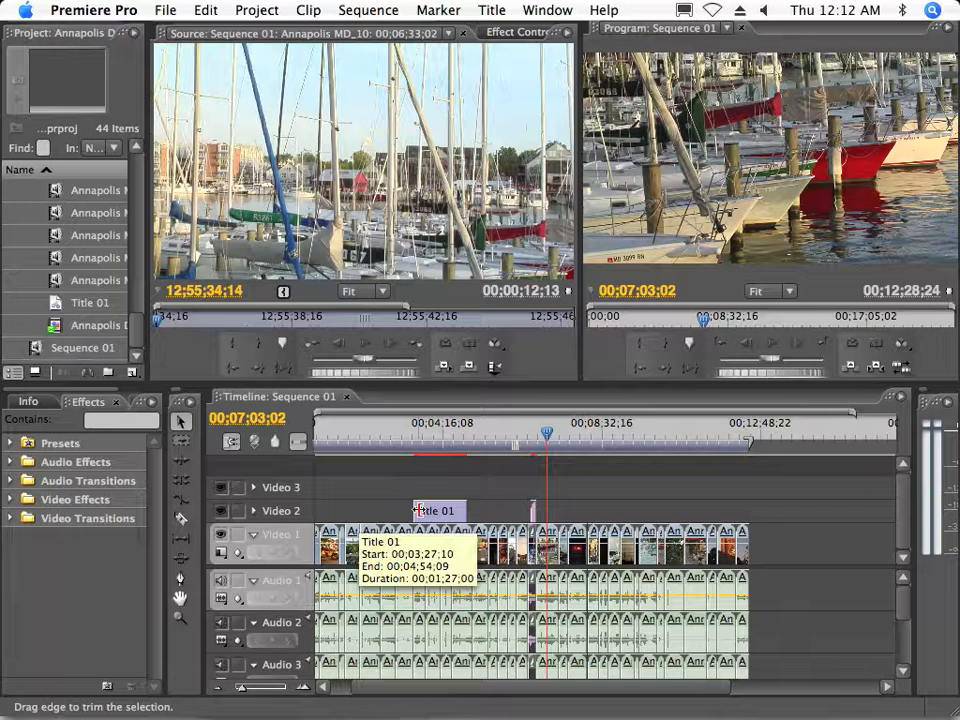
# - Switch to Finder and examine the contents of the VIDEO, AUDIO and ICON folders inside the desktop's CONTENTS folder
pyautogui.click(133, 14)
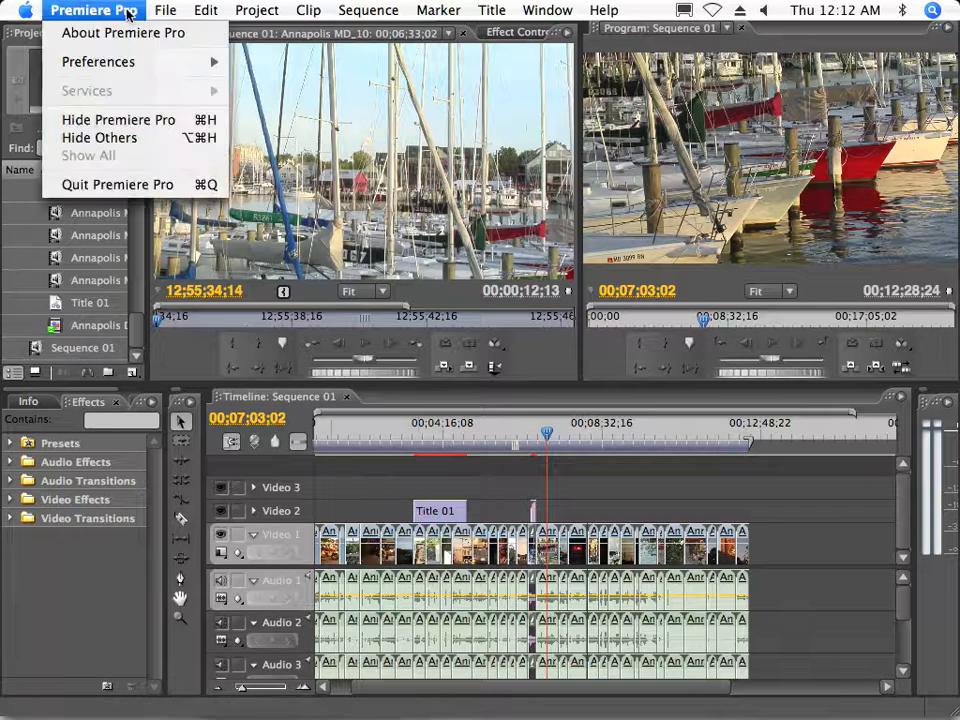
pyautogui.click(130, 120)
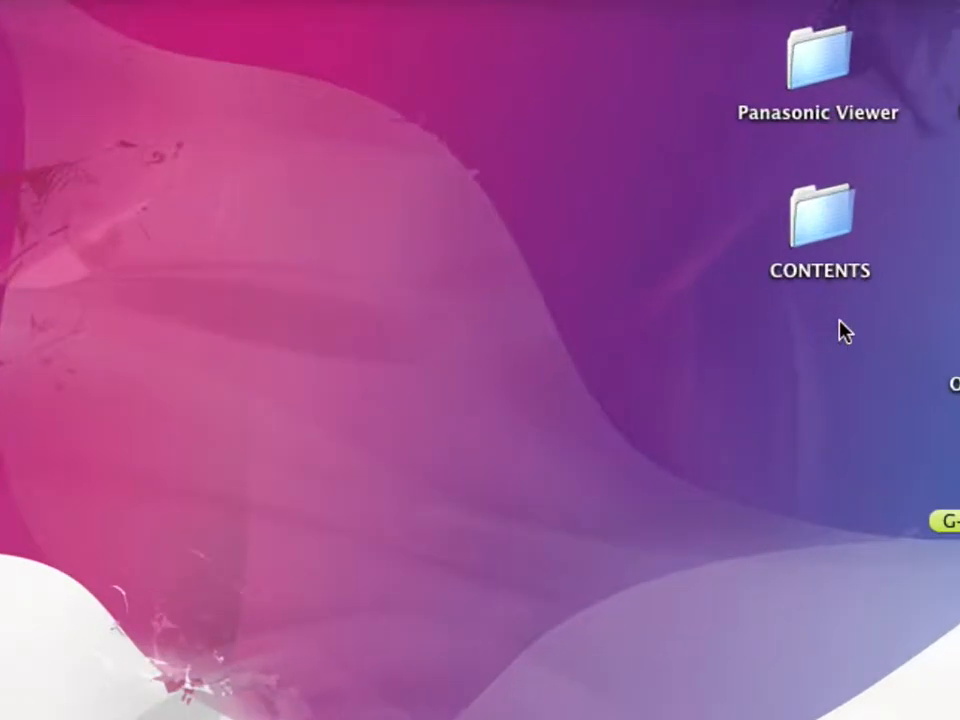
pyautogui.doubleClick(827, 231)
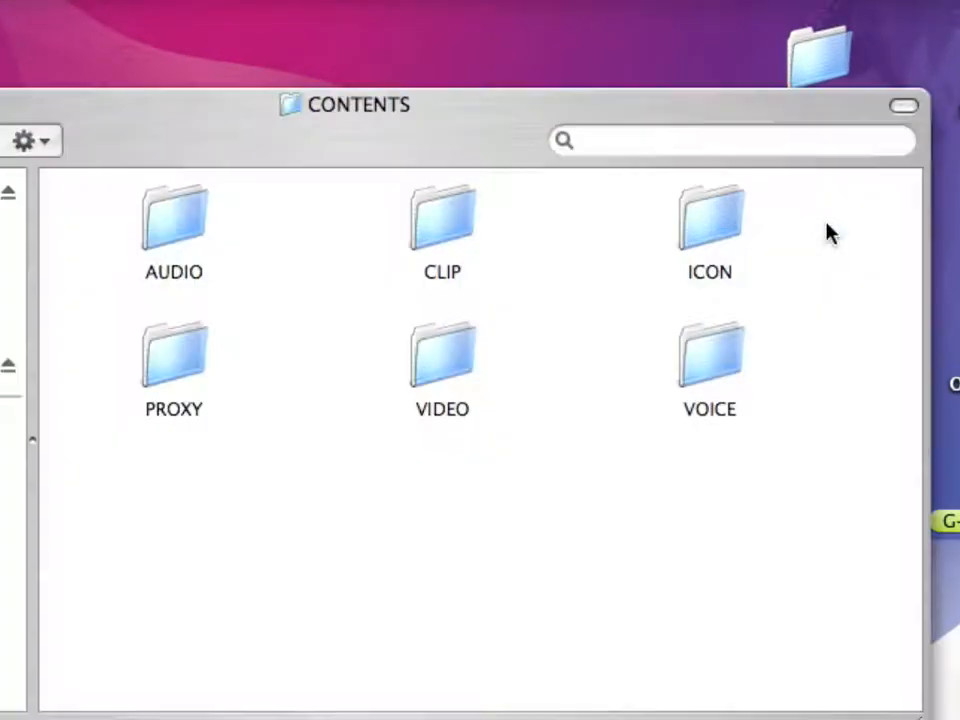
pyautogui.doubleClick(437, 354)
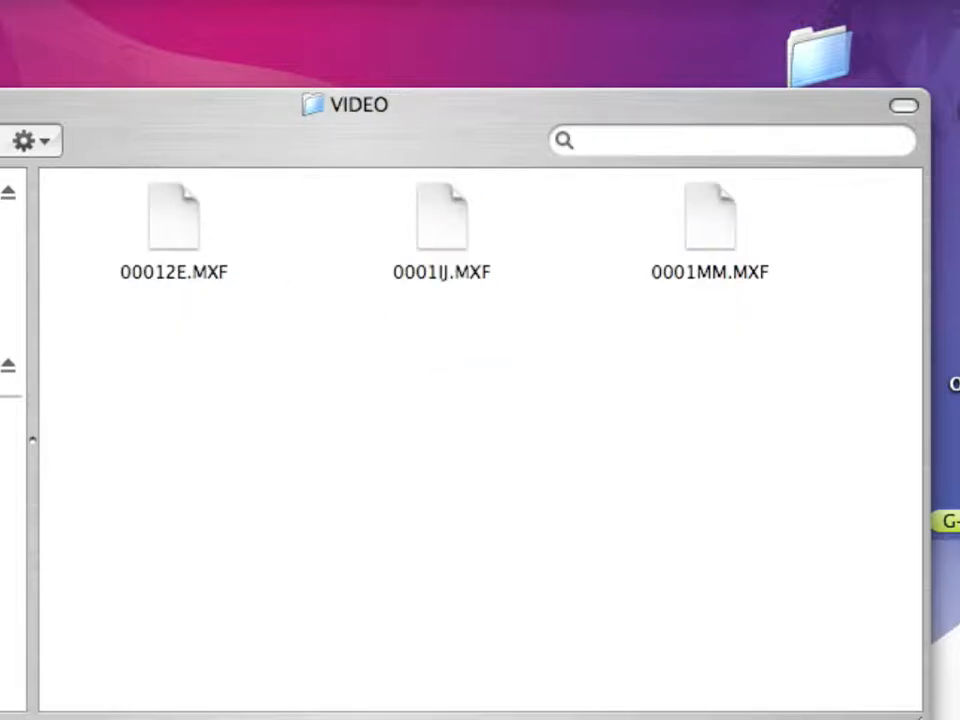
pyautogui.press('super+bracketleft')
pyautogui.doubleClick(167, 223)
pyautogui.press('super+bracketleft')
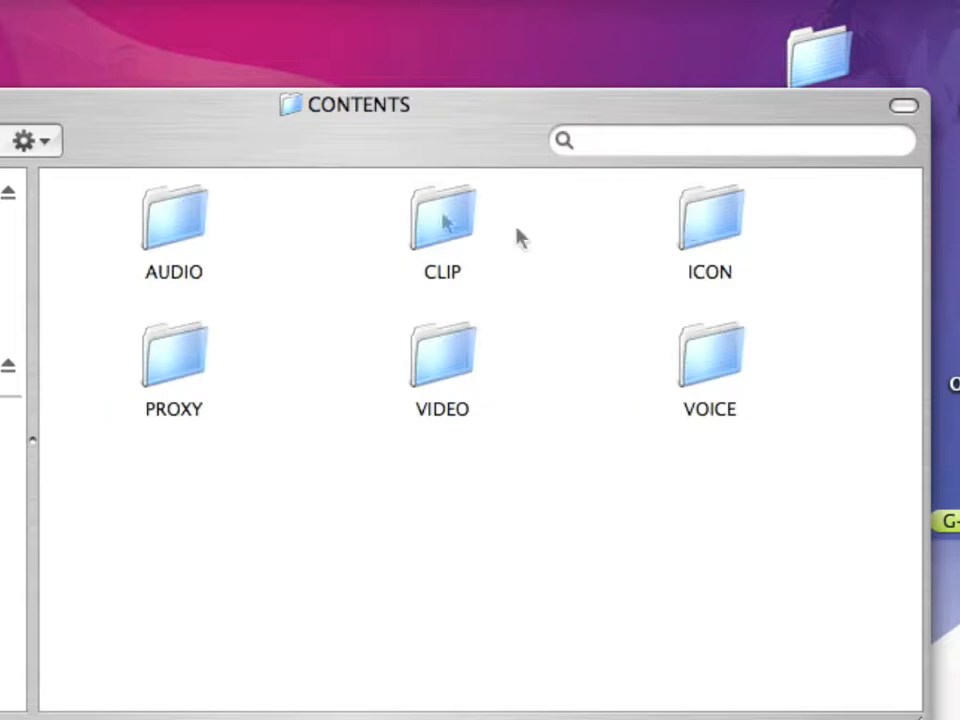
pyautogui.doubleClick(690, 214)
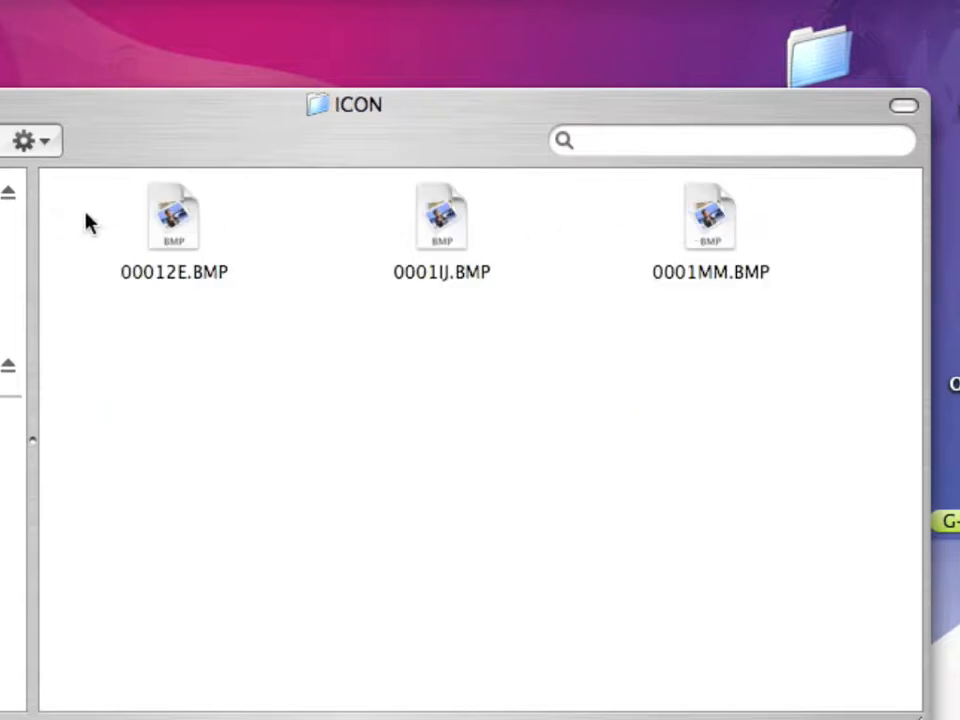
pyautogui.press('super+bracketleft')
pyautogui.press('super+w')
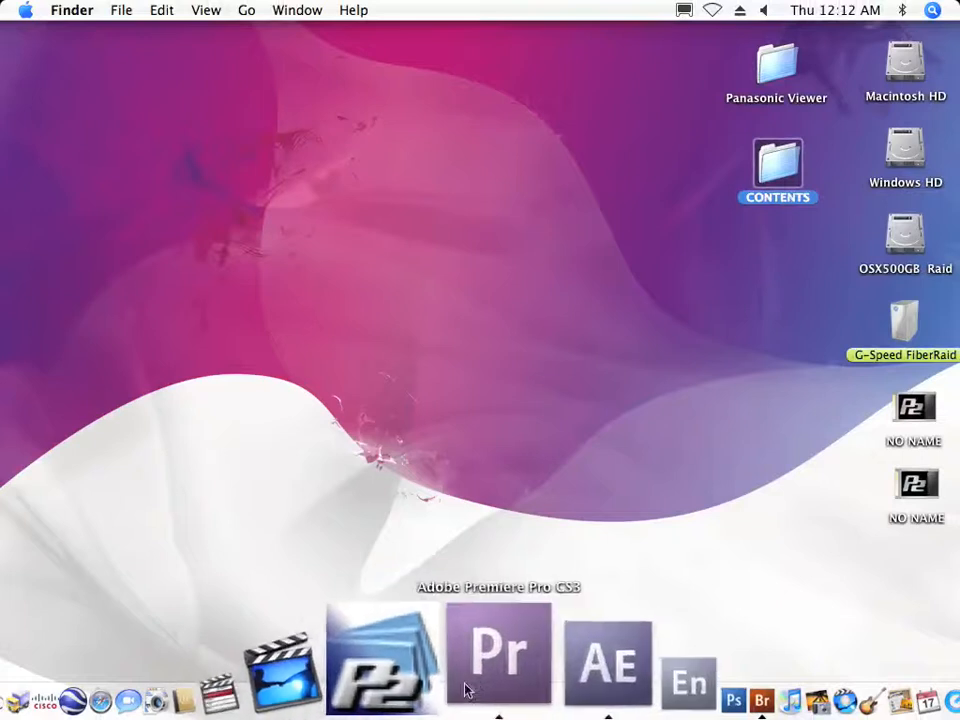
# - Switch back to Premiere Pro and create a new sequence named Sequence 02 with three video tracks and four mono audio tracks
pyautogui.click(465, 690)
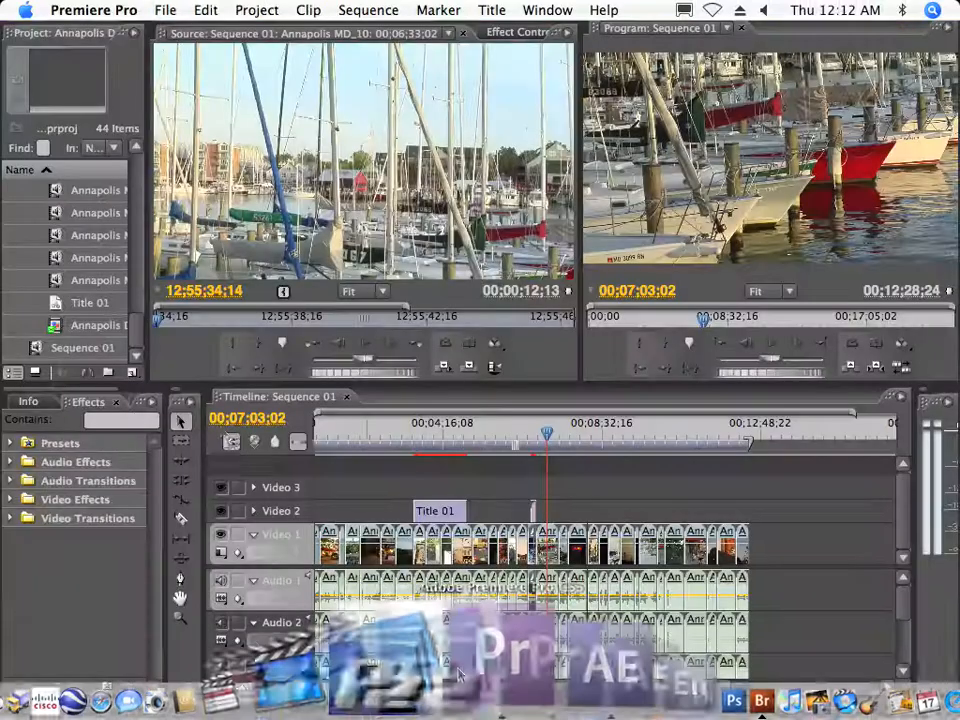
pyautogui.click(108, 349)
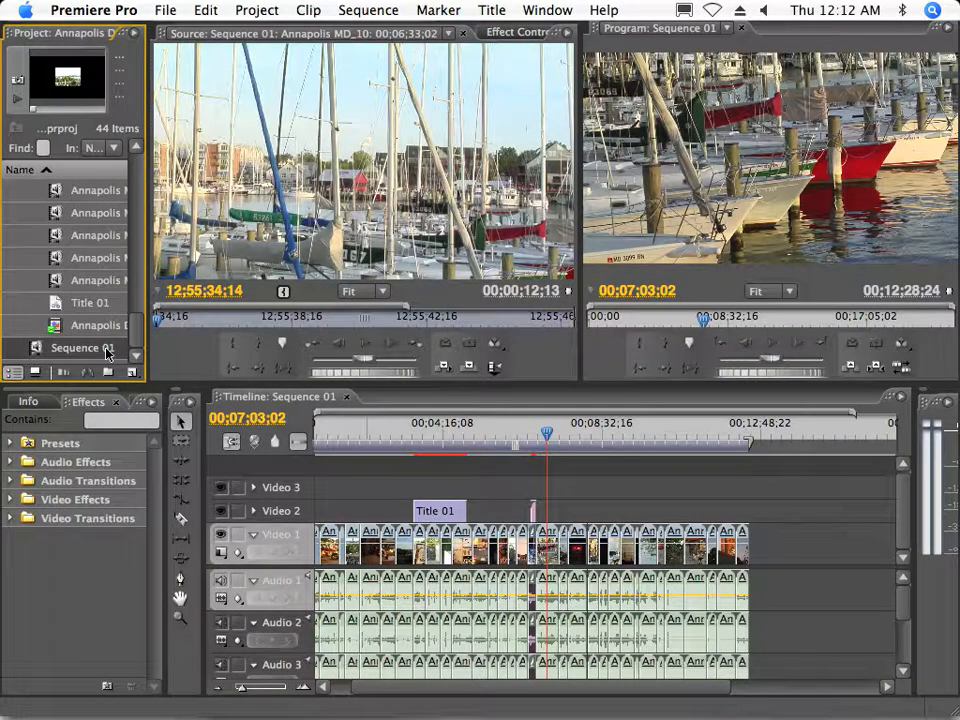
pyautogui.click(163, 10)
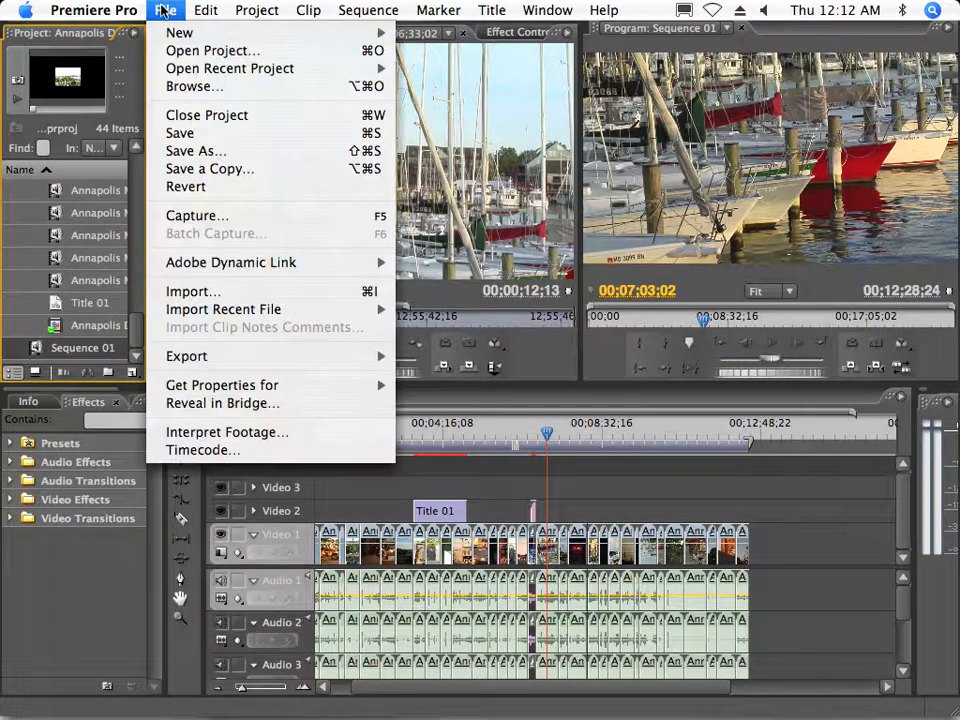
pyautogui.moveTo(180, 32)
pyautogui.click(407, 58)
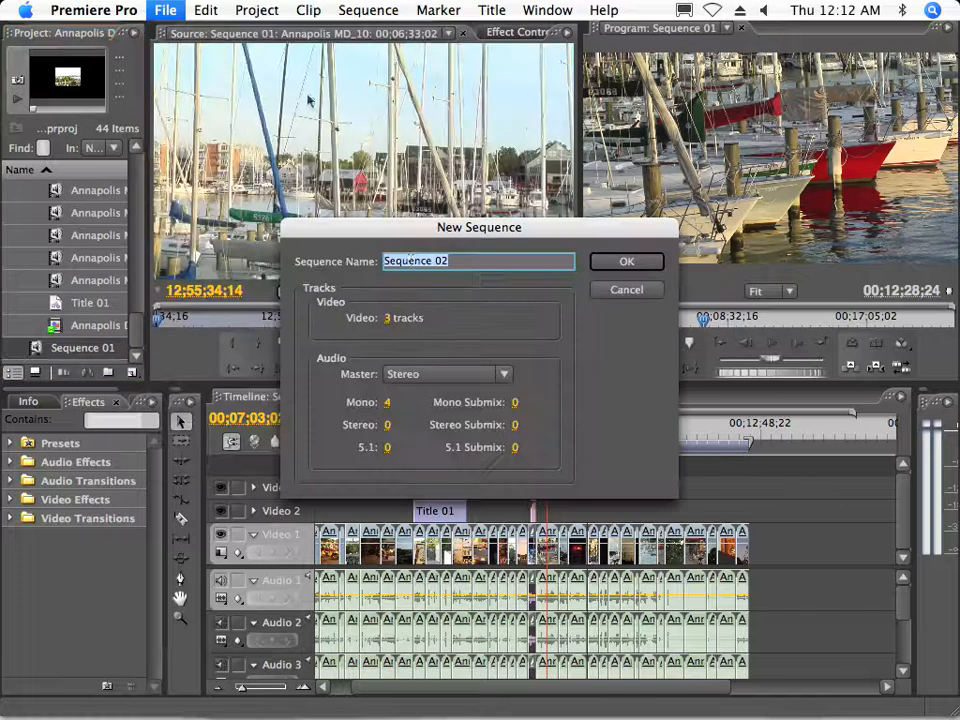
pyautogui.click(632, 260)
# - Nest Sequence 01 at the start of the Video 1 track in Sequence 02 and scrub through it to preview the titles
pyautogui.moveTo(80, 326); pyautogui.dragTo(326, 549)
pyautogui.click(518, 428)
pyautogui.moveTo(543, 428); pyautogui.dragTo(806, 442)
pyautogui.press('\\')
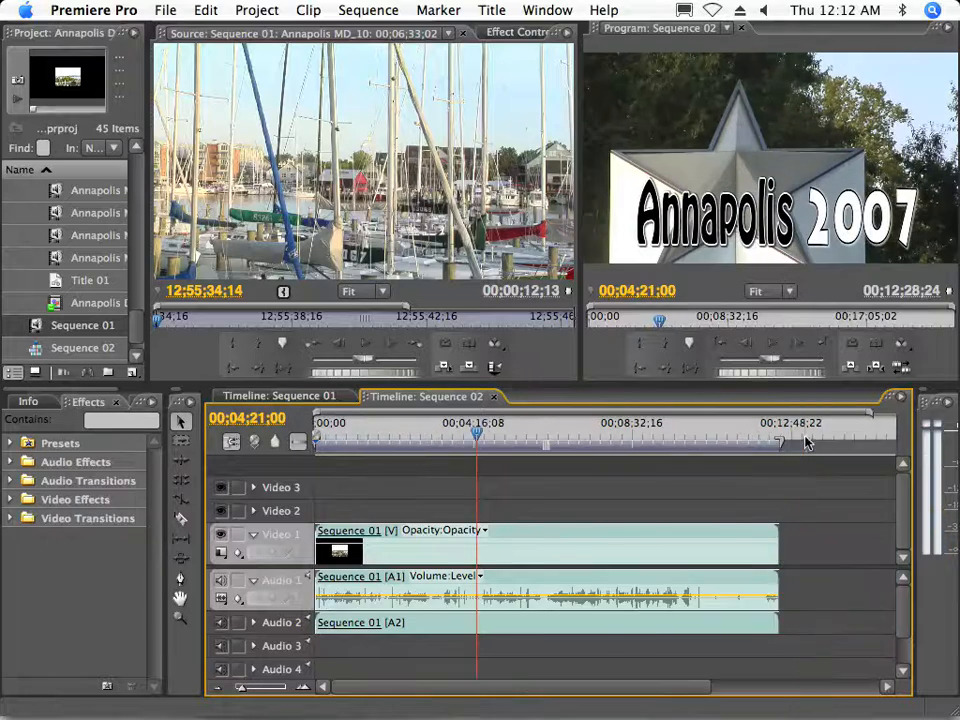
pyautogui.moveTo(600, 430); pyautogui.dragTo(559, 433)
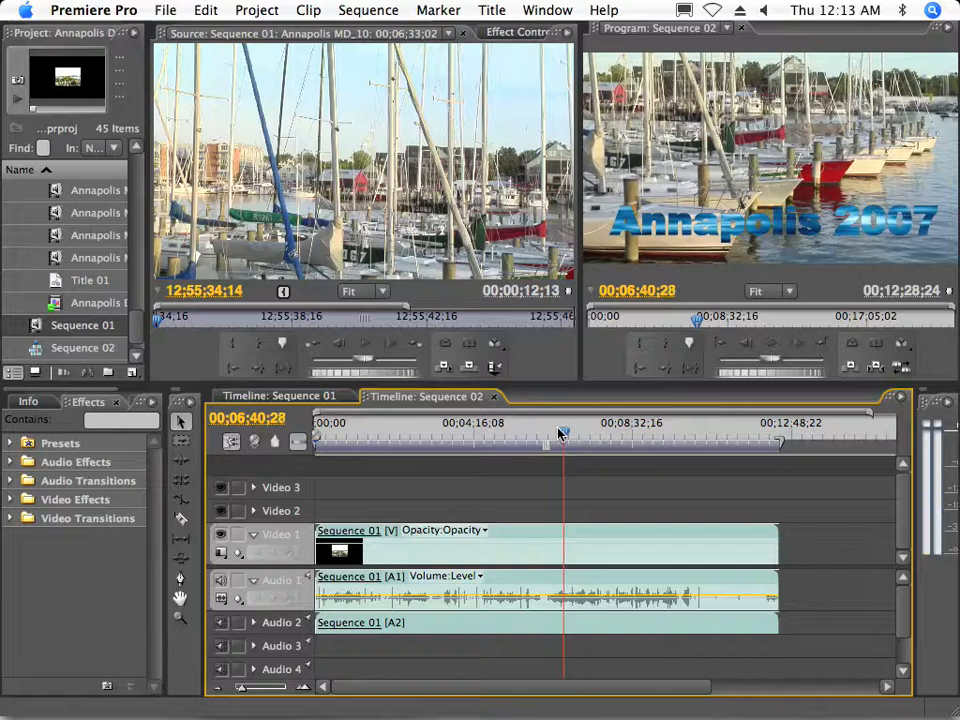
# - Return to the Sequence 01 timeline and import Snapper1.mpeg from the Snapper folder into the project
pyautogui.click(274, 399)
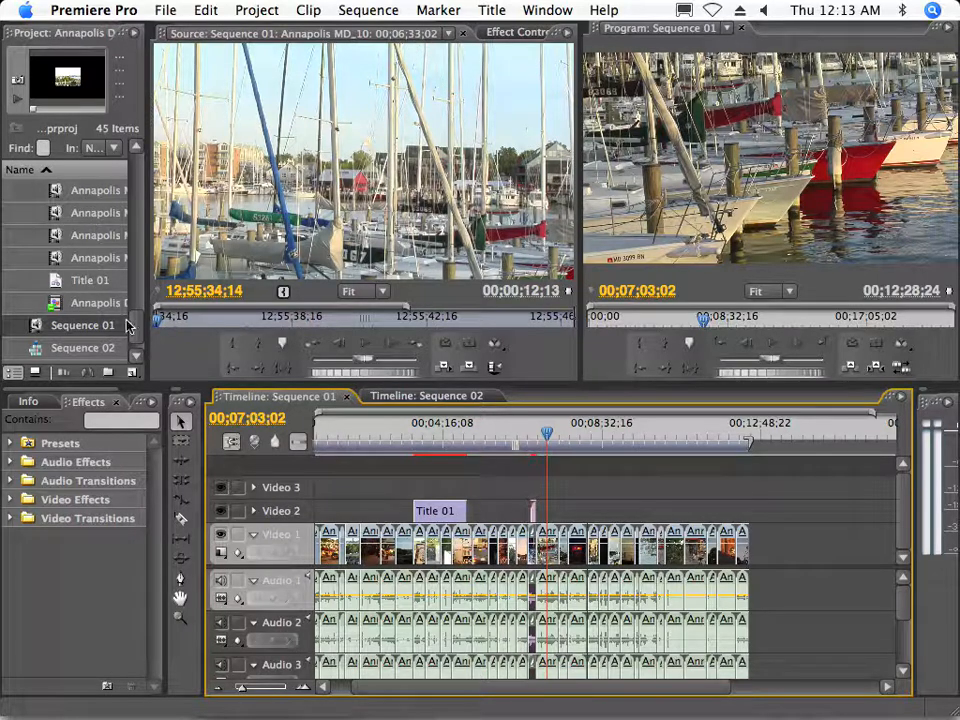
pyautogui.click(165, 10)
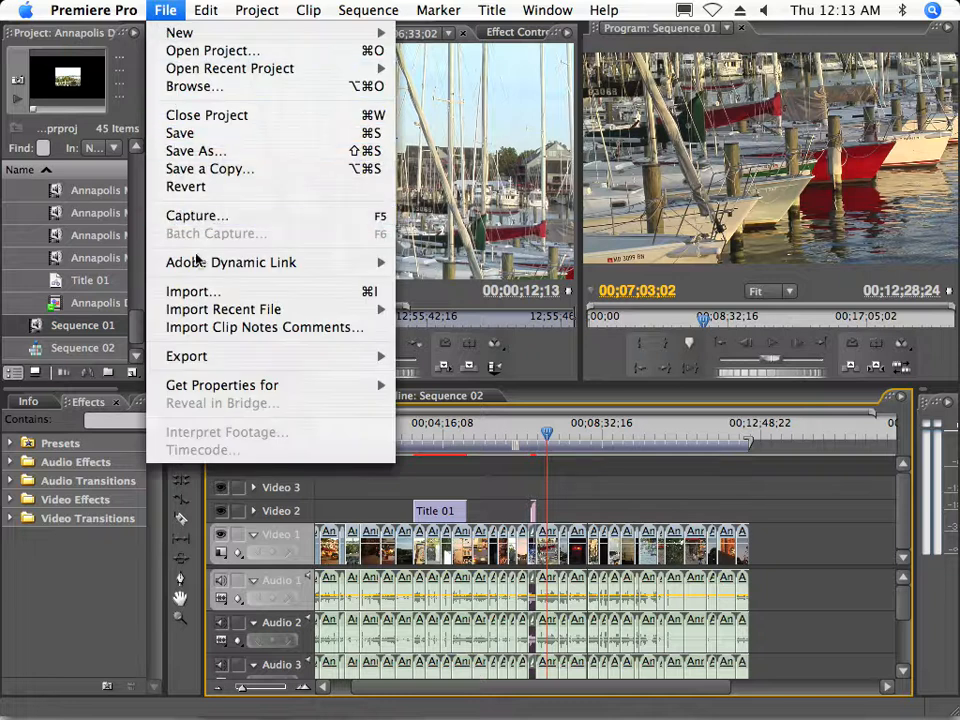
pyautogui.click(197, 291)
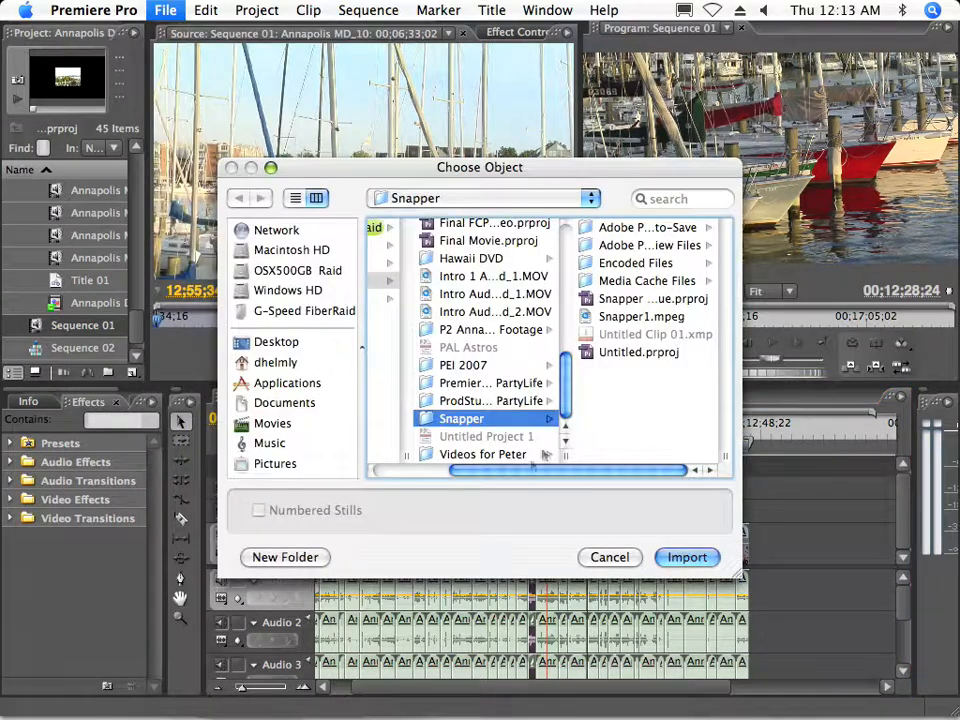
pyautogui.click(621, 317)
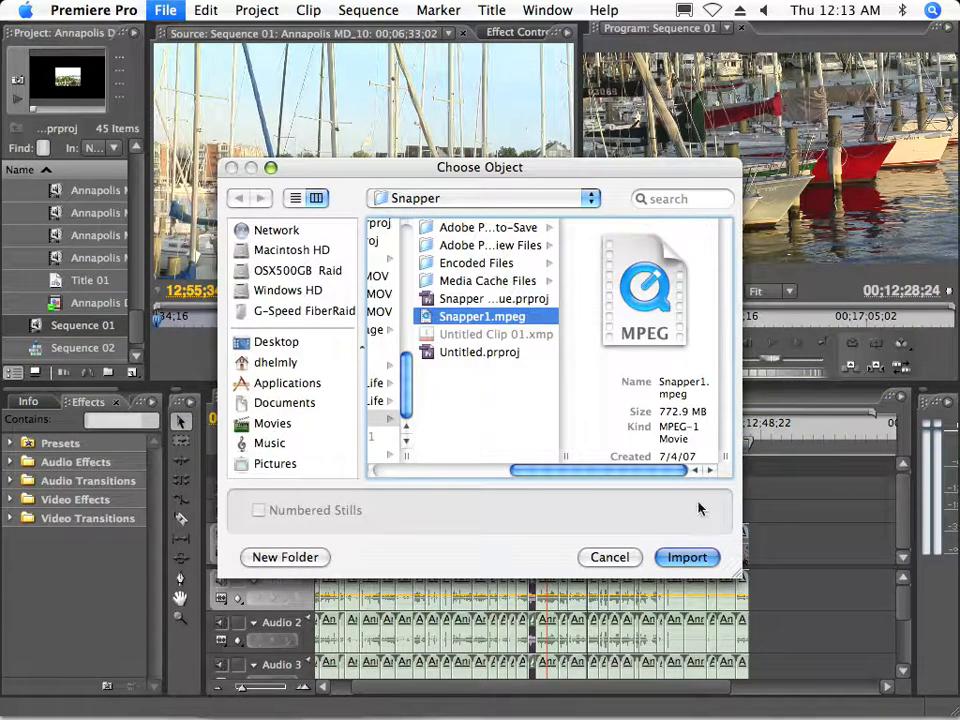
pyautogui.click(683, 557)
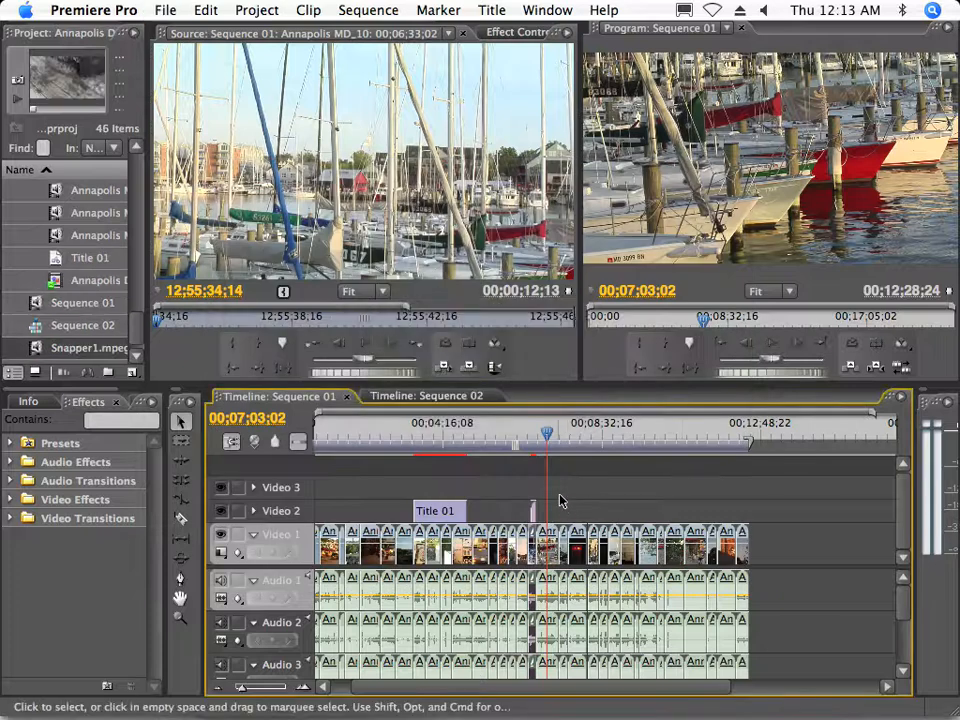
# - Place the Snapper1.mpeg clip on the Video 2 track, above the closing footage of Sequence 01
pyautogui.click(34, 349)
pyautogui.moveTo(592, 481); pyautogui.dragTo(765, 548)
pyautogui.click(887, 688)
pyautogui.click(887, 688)
pyautogui.click(887, 688)
pyautogui.moveTo(670, 545); pyautogui.dragTo(517, 515)
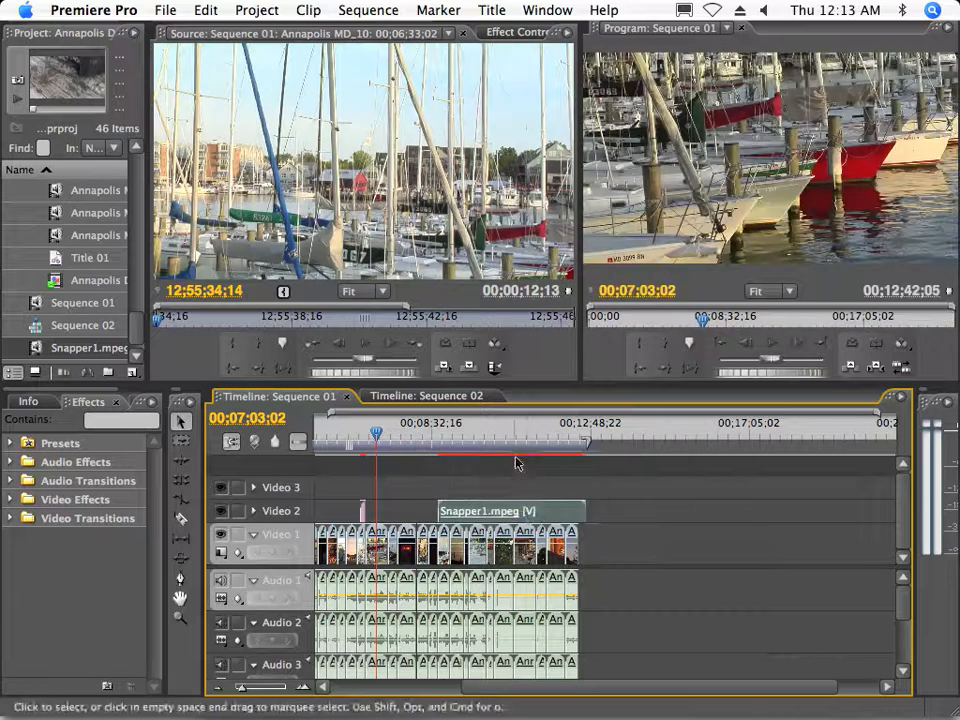
# - Play the end of the Snapper1.mpeg clip and step back frame by frame to 00;12;32;06
pyautogui.click(578, 432)
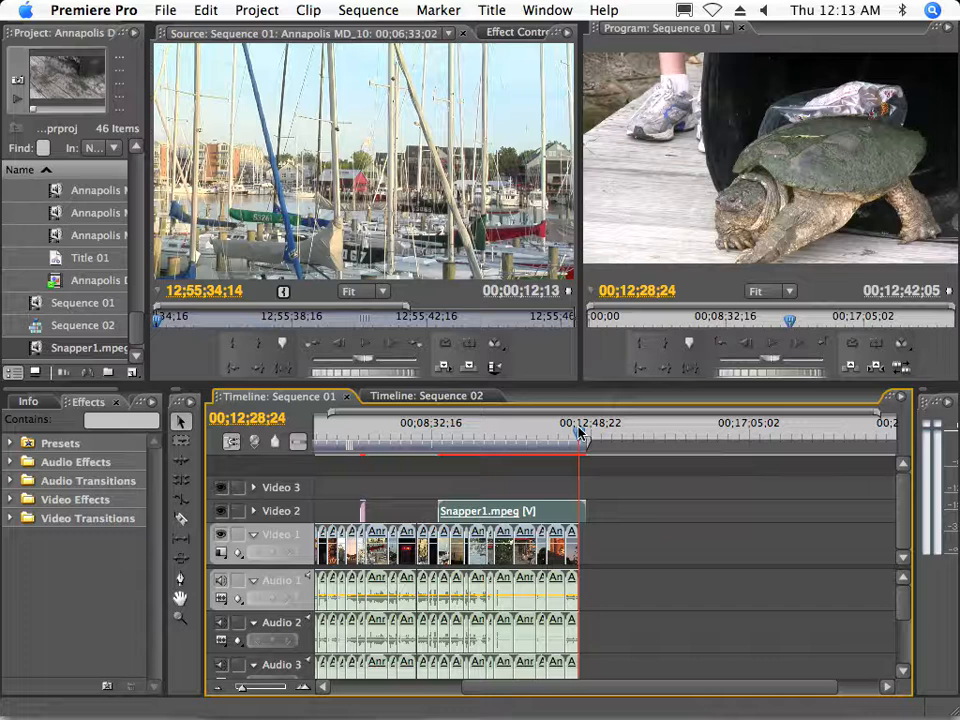
pyautogui.moveTo(578, 437); pyautogui.dragTo(576, 440)
pyautogui.press('space')
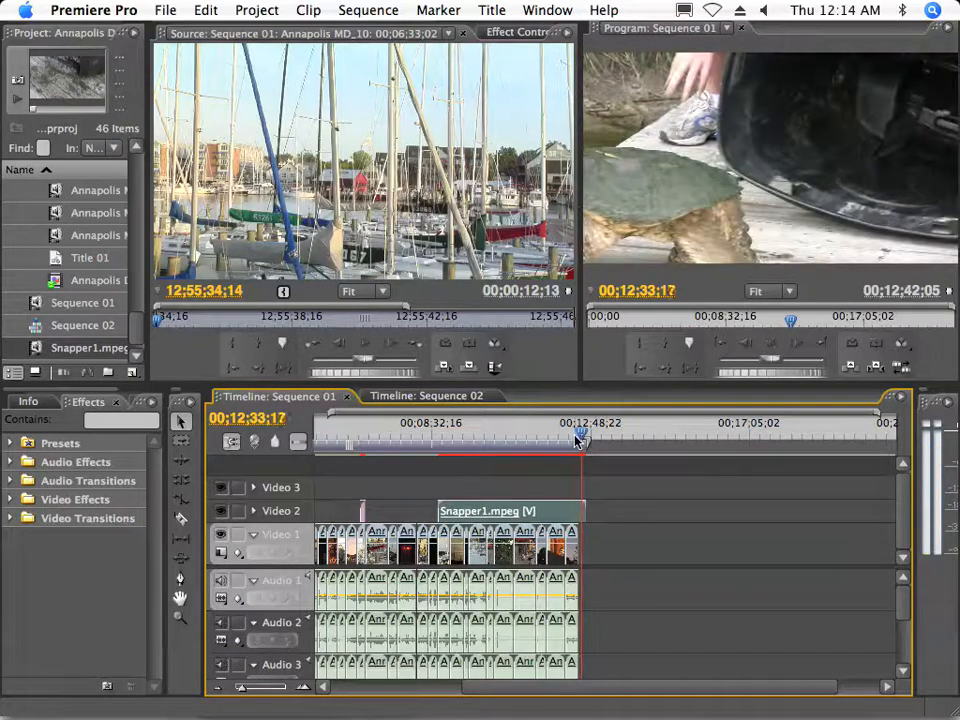
pyautogui.press('Left')
pyautogui.press('Left')
pyautogui.press('Left')
pyautogui.press('Right')
pyautogui.press('Left')
pyautogui.press('Left')
pyautogui.press('Left')
pyautogui.press('Left')
pyautogui.press('Left')
pyautogui.press('Left')
pyautogui.press('Left')
pyautogui.press('Left')
pyautogui.press('Left')
pyautogui.press('Left')
pyautogui.press('Left')
pyautogui.press('Left')
pyautogui.press('Left')
pyautogui.press('Left')
pyautogui.press('Left')
pyautogui.press('Left')
pyautogui.press('Left')
pyautogui.press('Left')
pyautogui.press('Left')
pyautogui.press('Left')
pyautogui.press('Left')
pyautogui.press('Left')
pyautogui.press('Left')
pyautogui.press('Left')
pyautogui.press('Left')
pyautogui.press('Left')
pyautogui.press('Left')
pyautogui.press('Left')
pyautogui.press('Left')
pyautogui.press('Left')
pyautogui.press('Left')
pyautogui.press('Left')
pyautogui.press('Left')
# - Scale the Snapper1.mpeg picture down to a small inset at the centre of the program frame
pyautogui.click(788, 308)
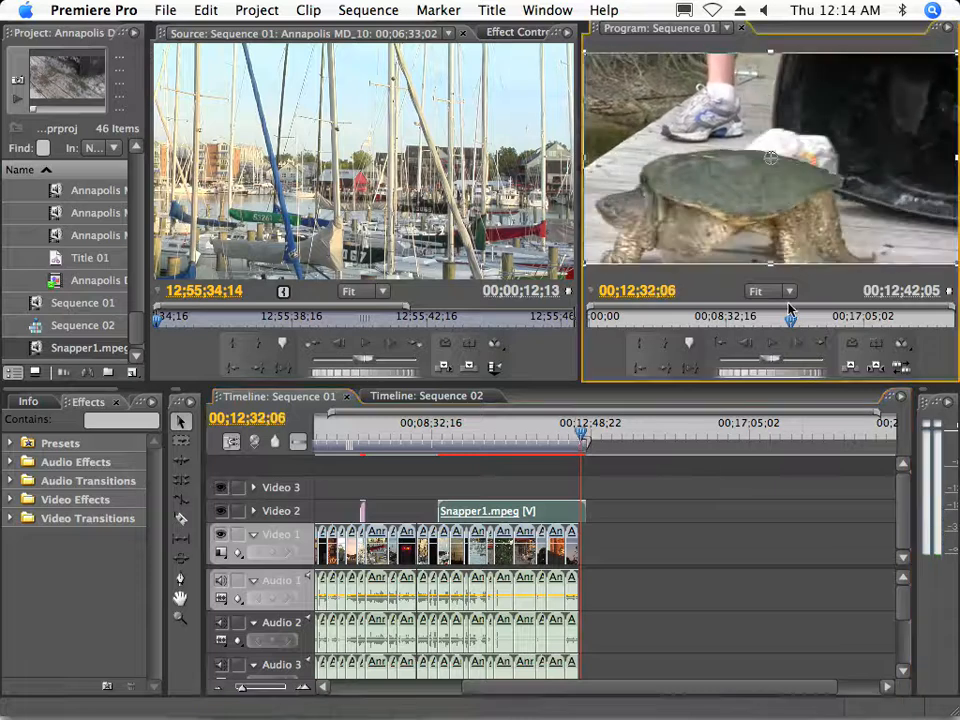
pyautogui.click(719, 279)
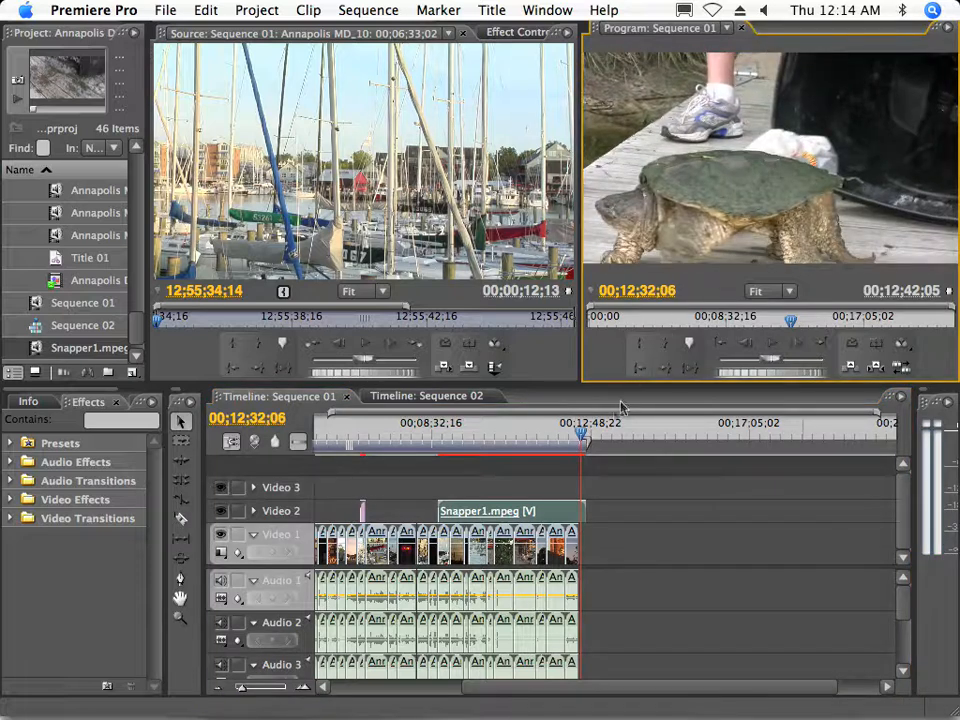
pyautogui.click(603, 101)
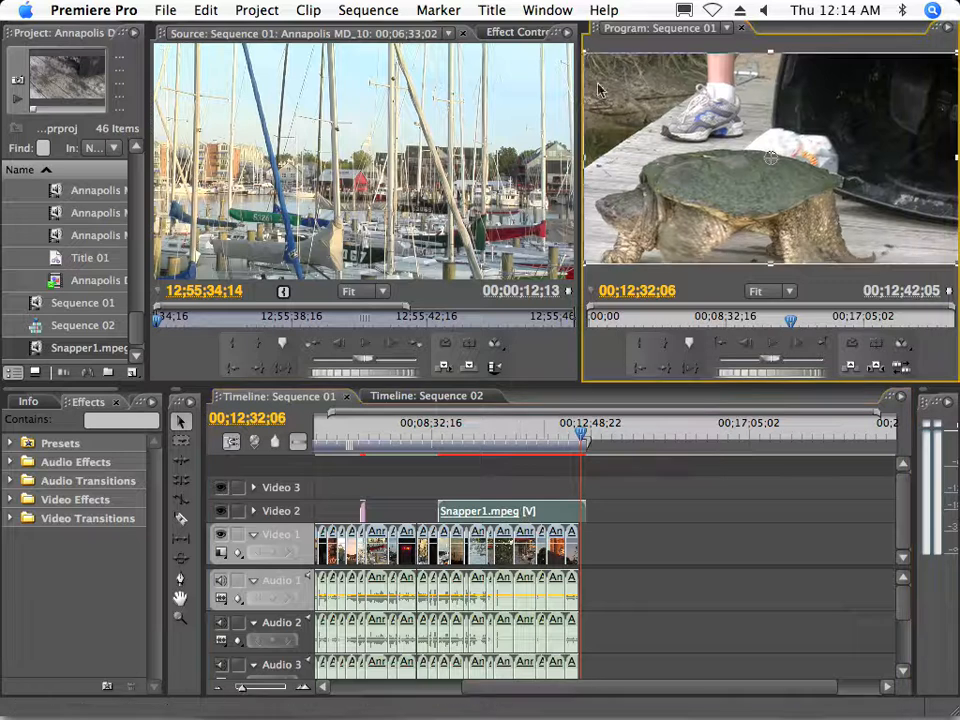
pyautogui.moveTo(585, 51); pyautogui.dragTo(676, 120)
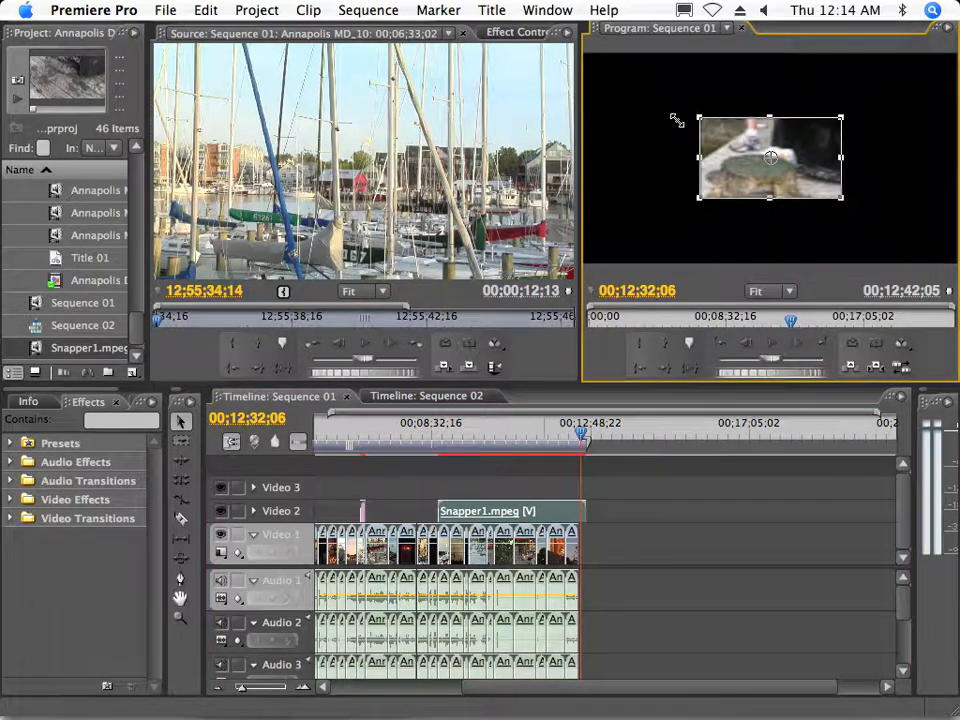
# - Shift Snapper1.mpeg earlier on Video 2 to end with the Video 1 footage, and move its inset to the frame's lower-right corner
pyautogui.click(577, 415)
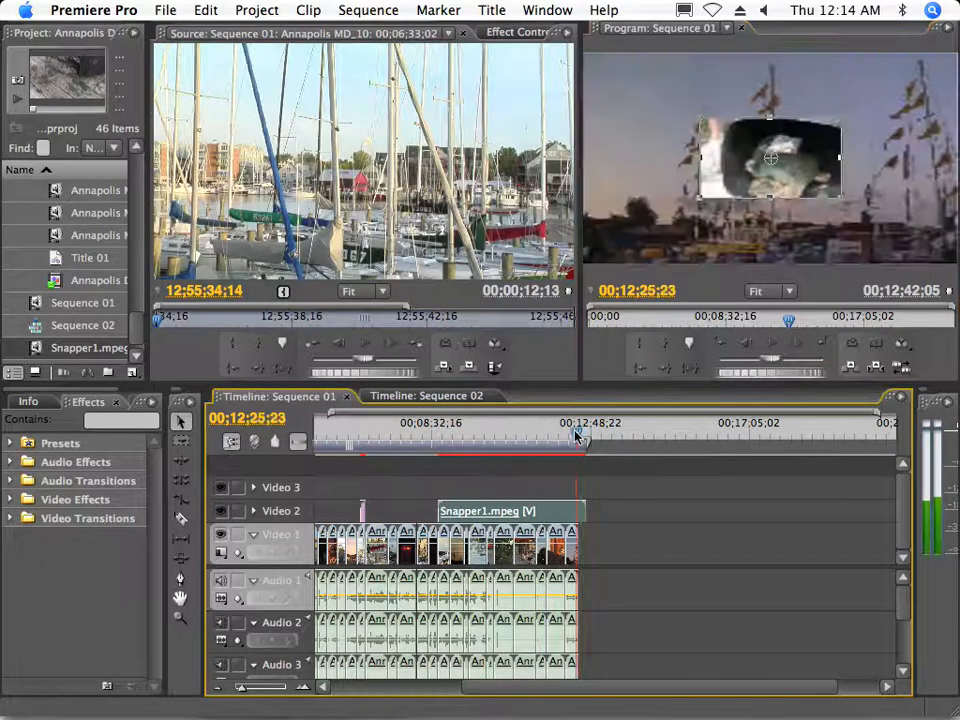
pyautogui.moveTo(560, 519); pyautogui.dragTo(554, 521)
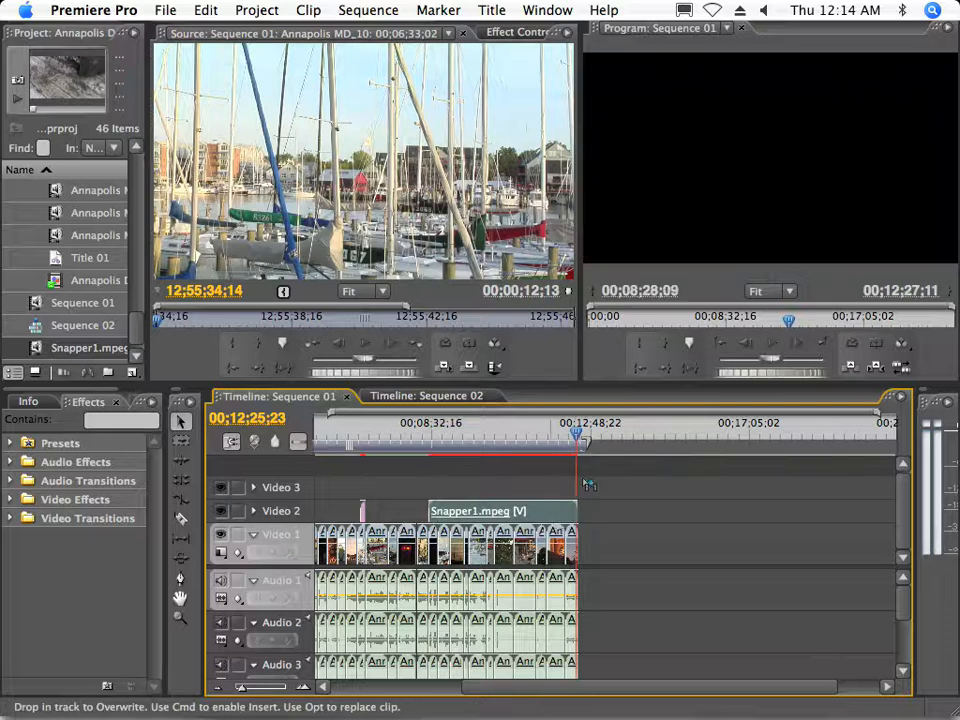
pyautogui.click(576, 437)
pyautogui.moveTo(574, 437); pyautogui.dragTo(571, 437)
pyautogui.moveTo(728, 207); pyautogui.dragTo(836, 268)
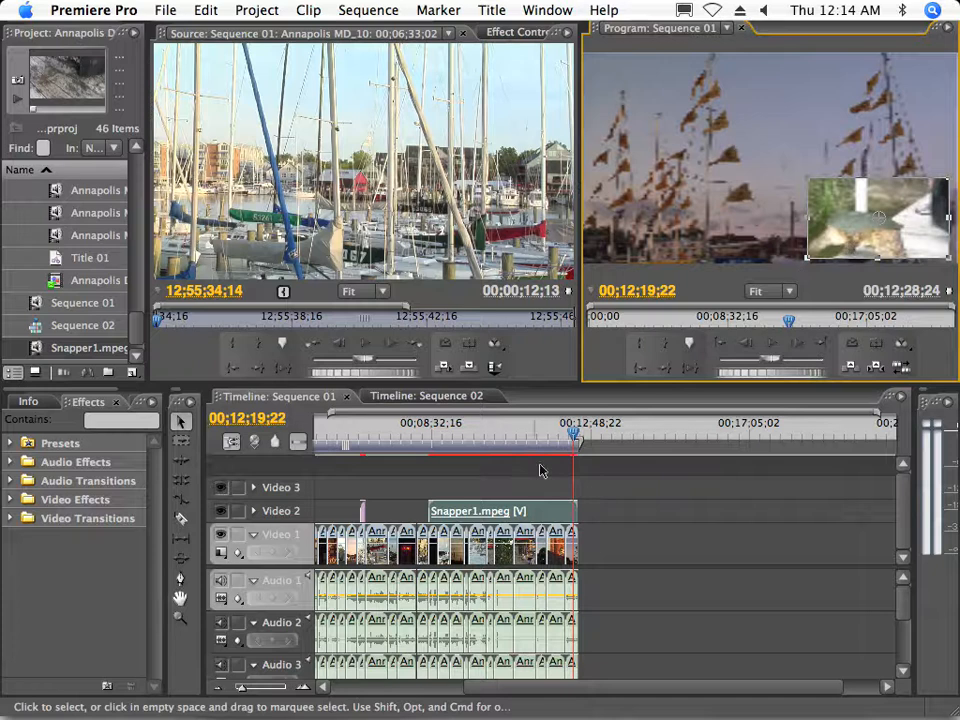
# - Play back the picture-in-picture over the harbour flags footage near the end of Sequence 01
pyautogui.click(575, 440)
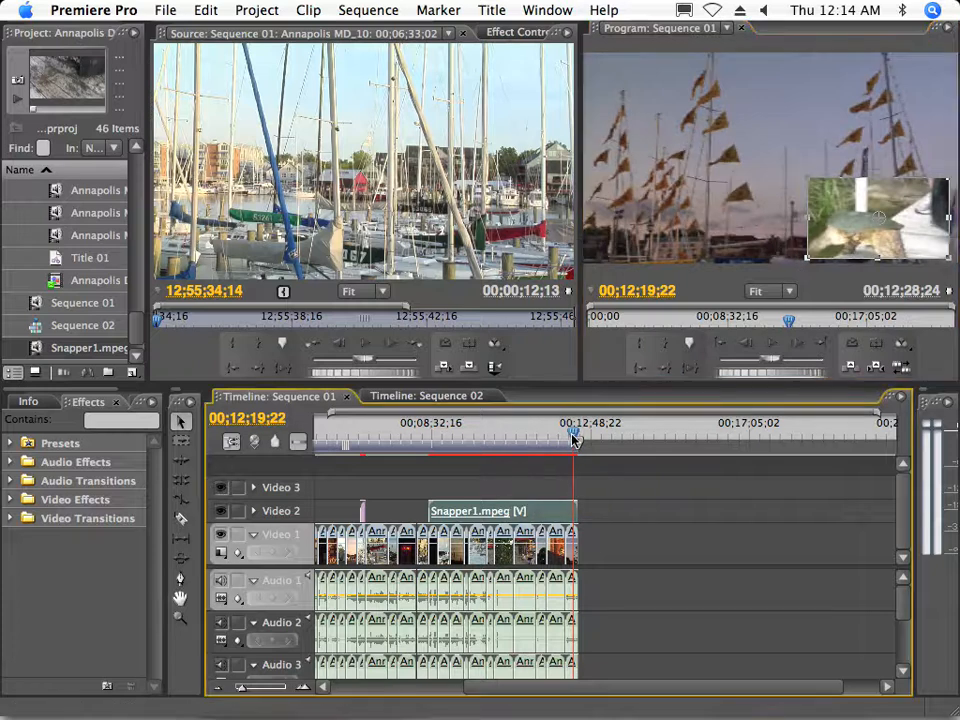
pyautogui.moveTo(573, 437); pyautogui.dragTo(567, 437)
pyautogui.press('space')
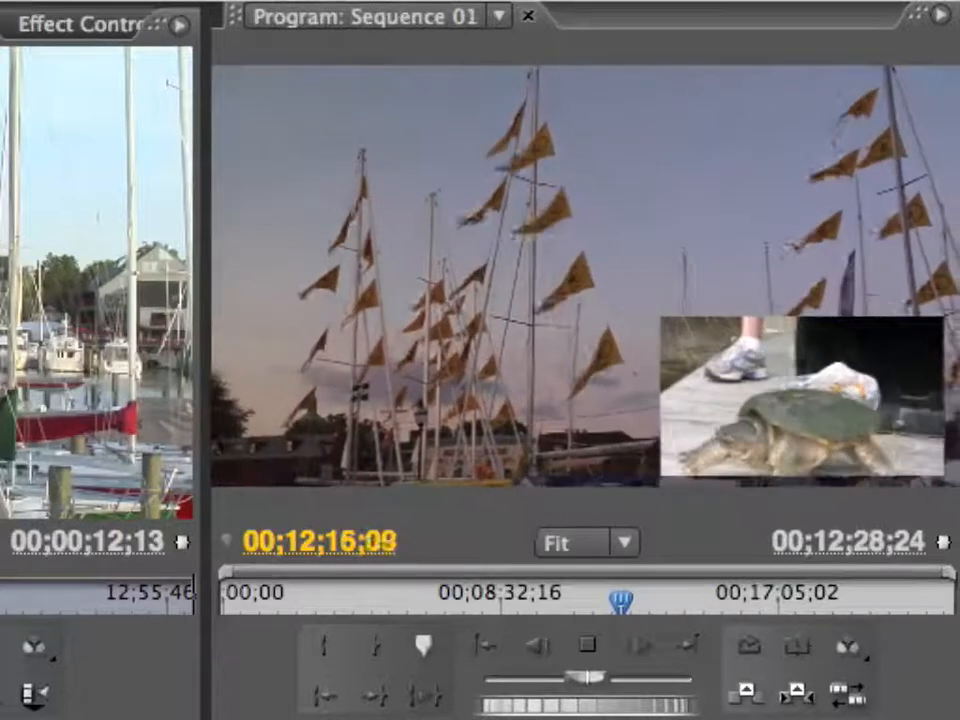
pyautogui.press('space')
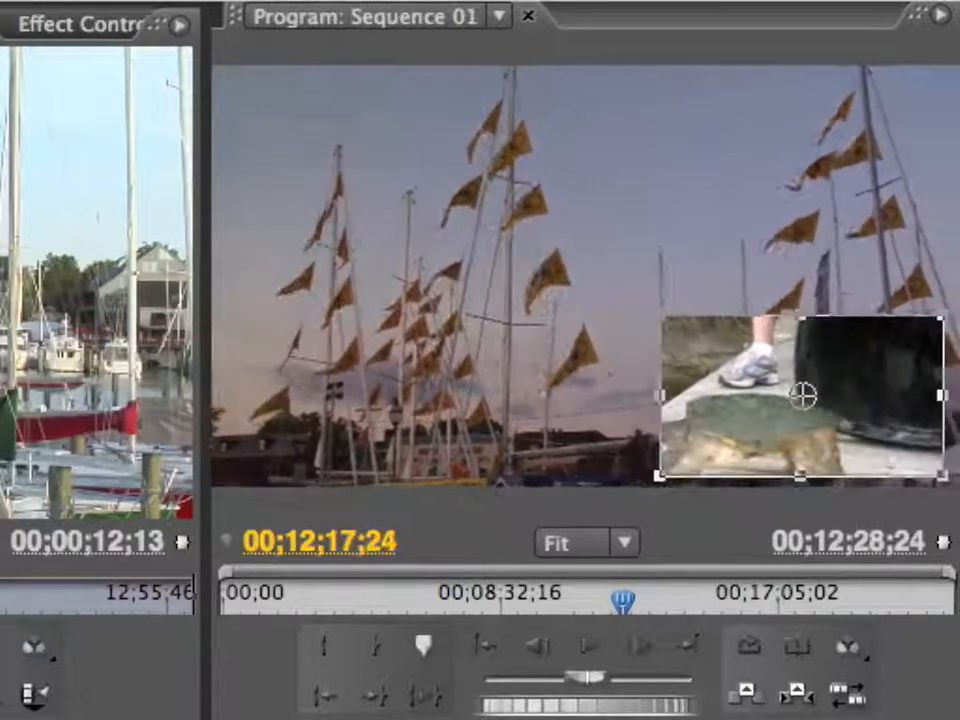
# - Step back frame by frame through the flags picture-in-picture to 00;12;17;12 and scrub back to the church tower footage at 00;11;46;13
pyautogui.press('Left')
pyautogui.press('Left')
pyautogui.press('Left')
pyautogui.press('Left')
pyautogui.press('Left')
pyautogui.press('Left')
pyautogui.press('Left')
pyautogui.press('Left')
pyautogui.press('Left')
pyautogui.press('Left')
pyautogui.press('Left')
pyautogui.press('Left')
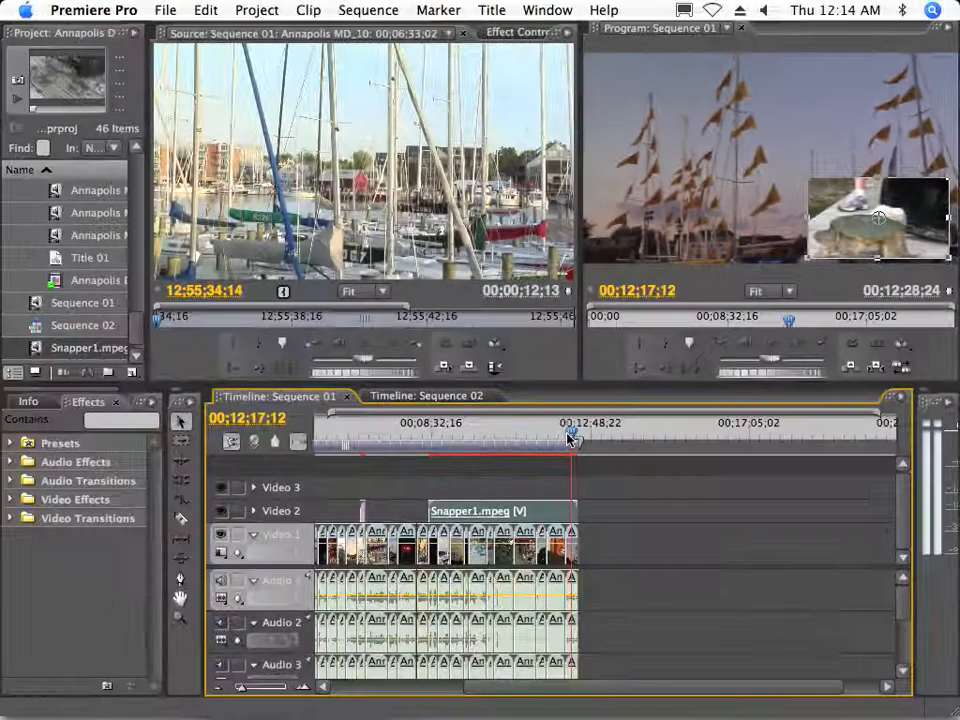
pyautogui.moveTo(568, 440); pyautogui.dragTo(552, 440)
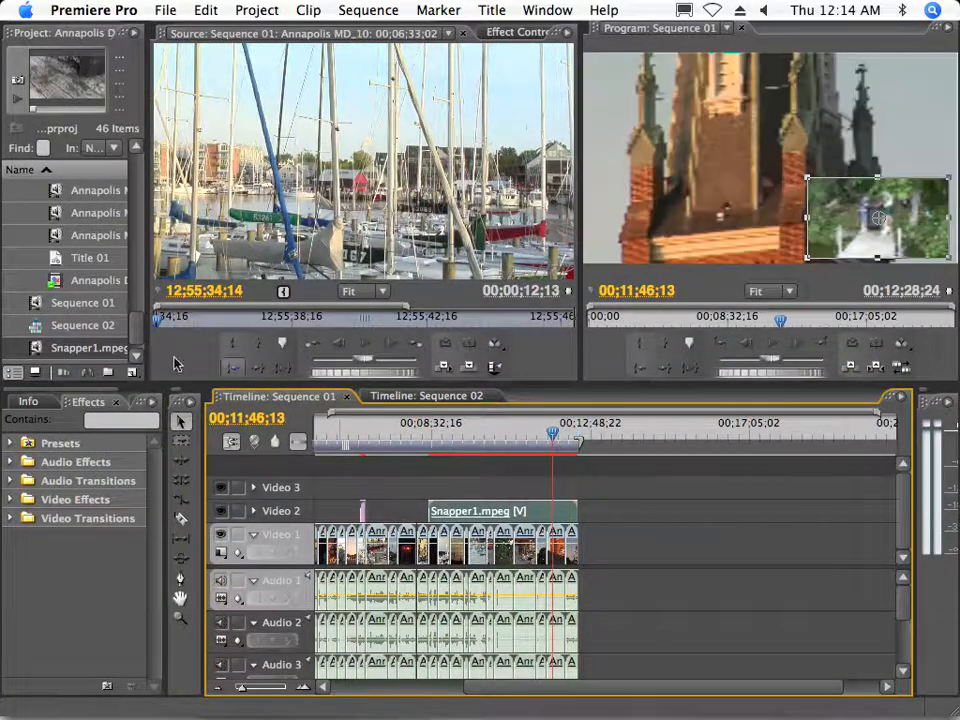
# - Import the QuickTime clip CLIP0001.MOV into the project
pyautogui.click(140, 337)
pyautogui.click(165, 10)
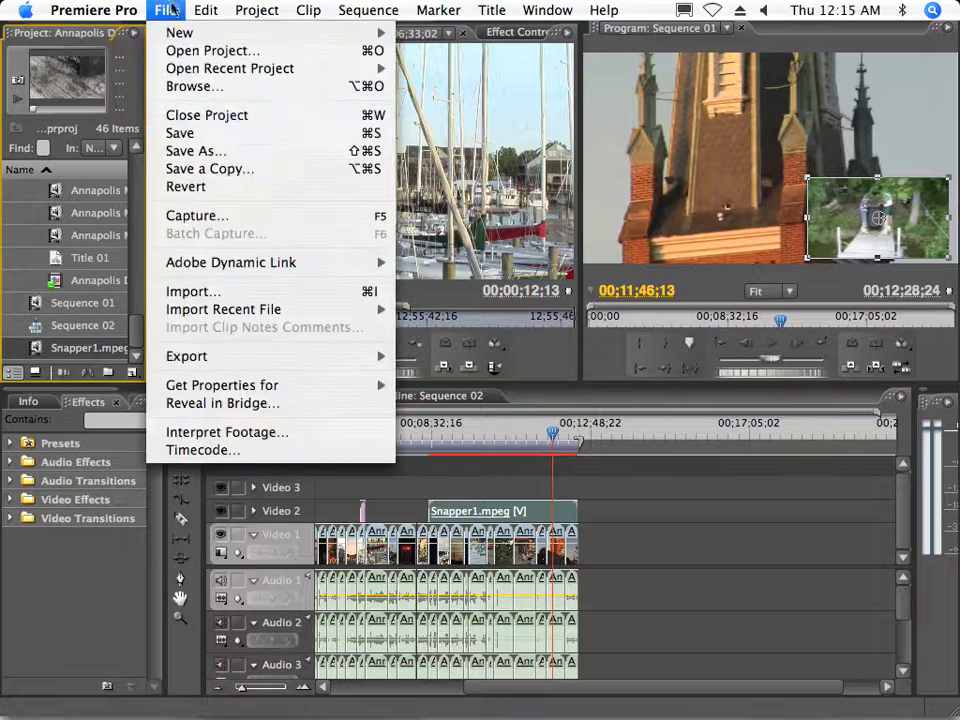
pyautogui.click(193, 292)
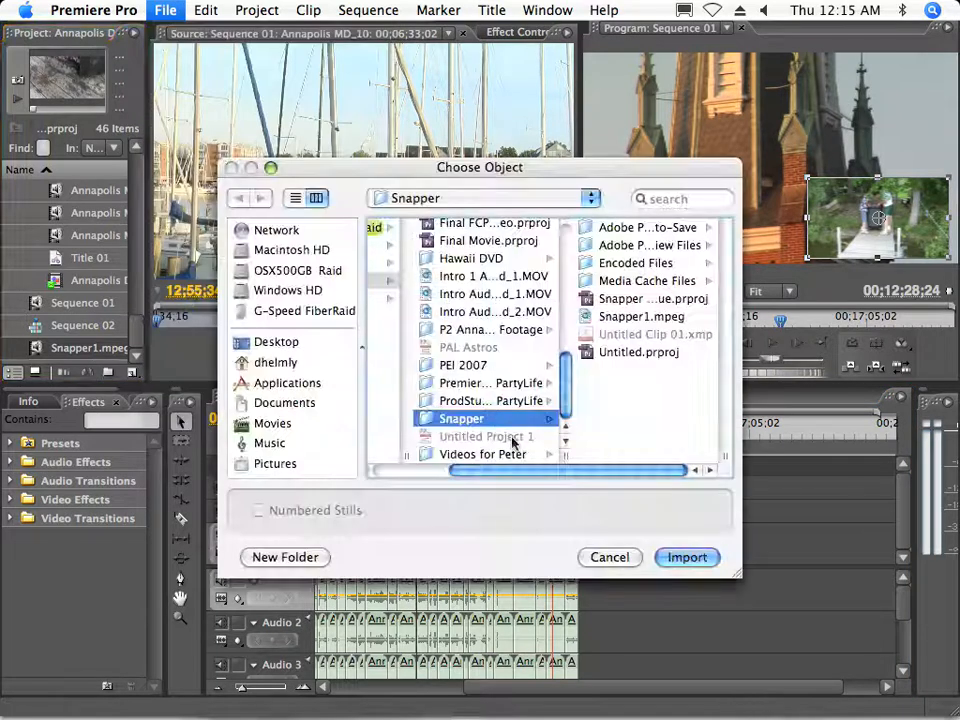
pyautogui.click(626, 245)
pyautogui.click(687, 557)
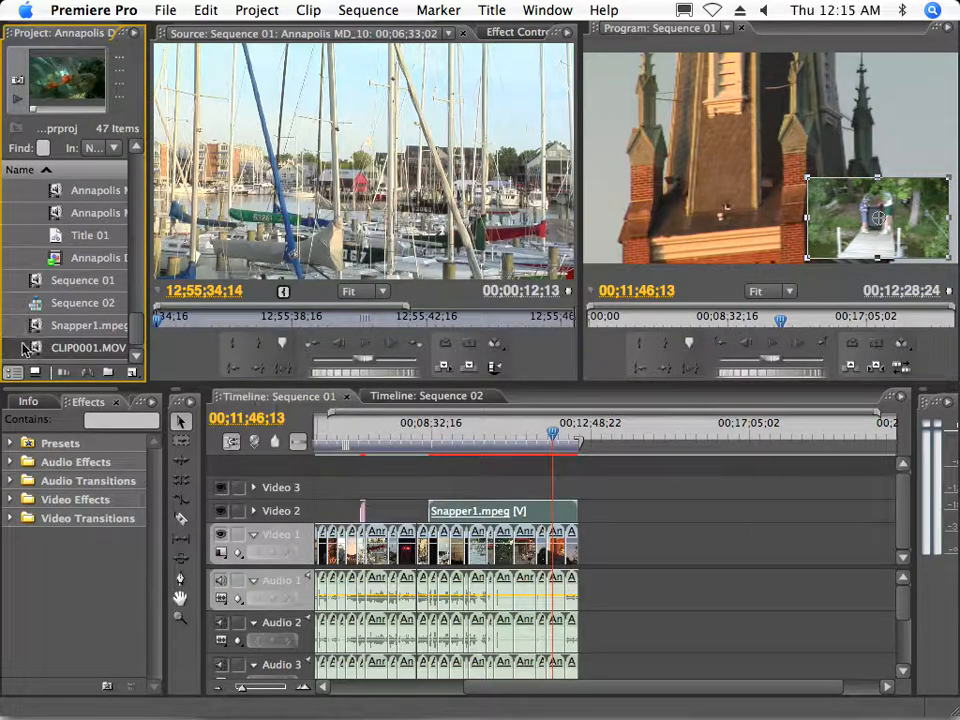
# - Place CLIP0001.MOV on Video 2 ahead of Snapper1.mpeg and move its picture to the lower-right corner of the frame at 00;07;26;09
pyautogui.moveTo(243, 418); pyautogui.dragTo(395, 513)
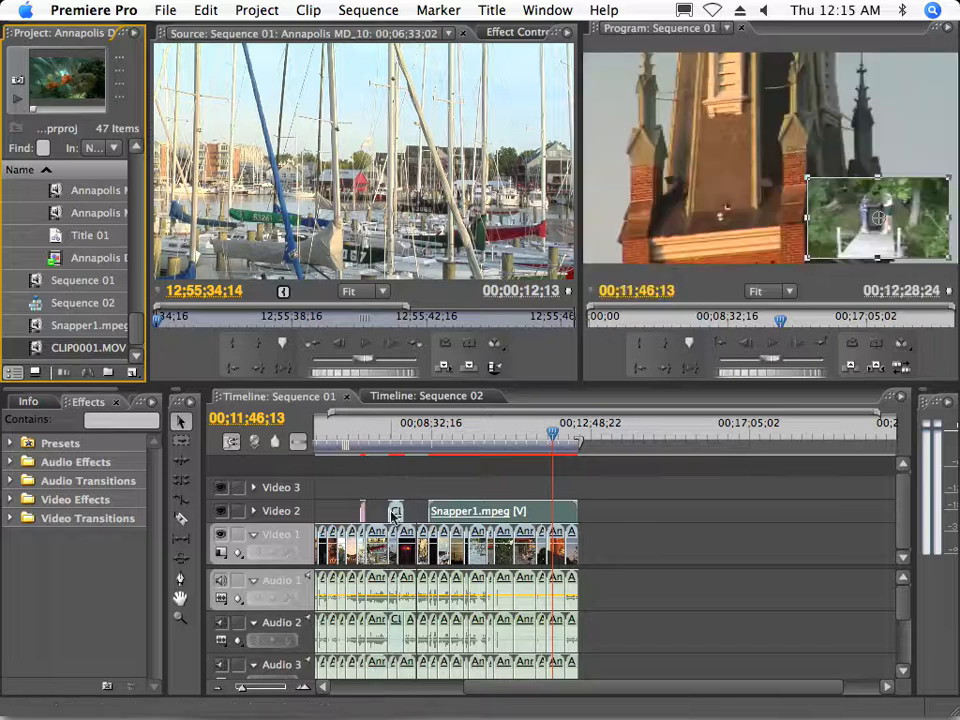
pyautogui.click(391, 434)
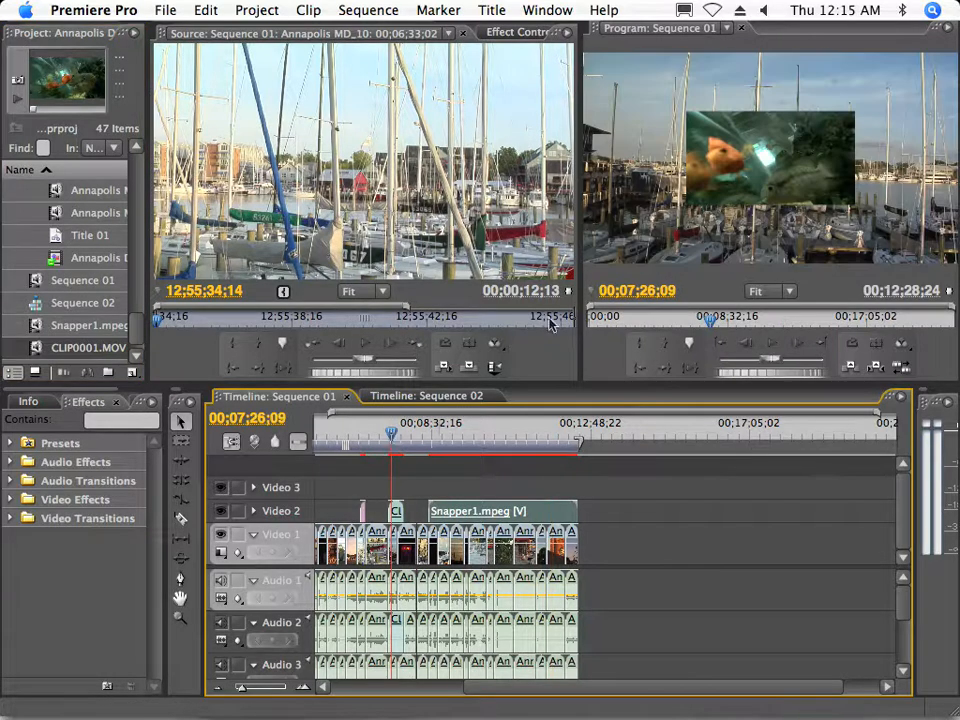
pyautogui.click(747, 184)
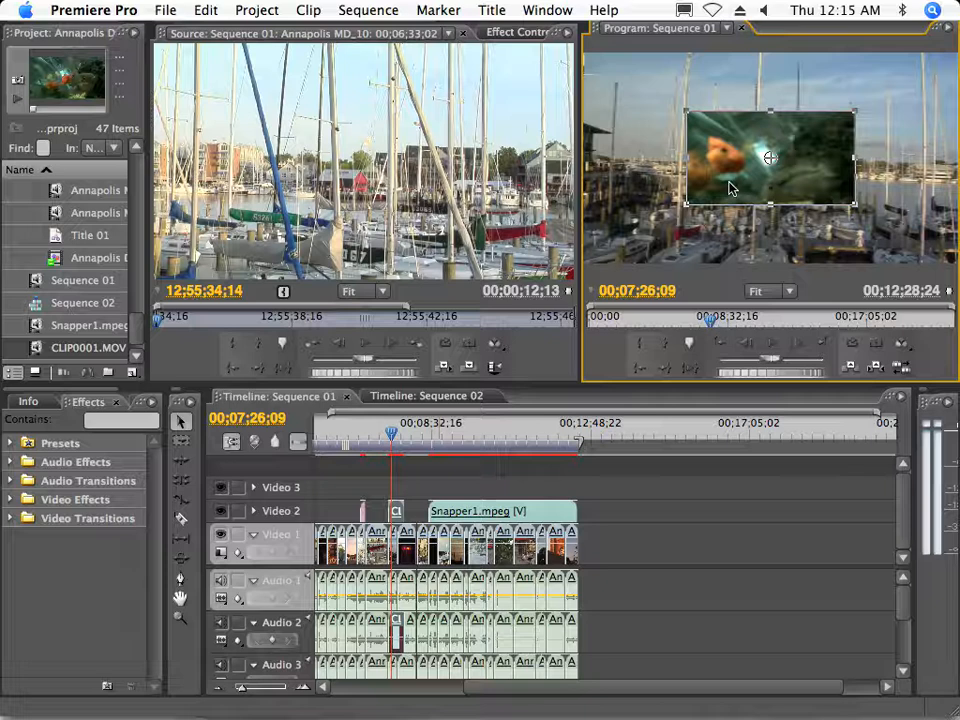
pyautogui.moveTo(730, 188); pyautogui.dragTo(811, 240)
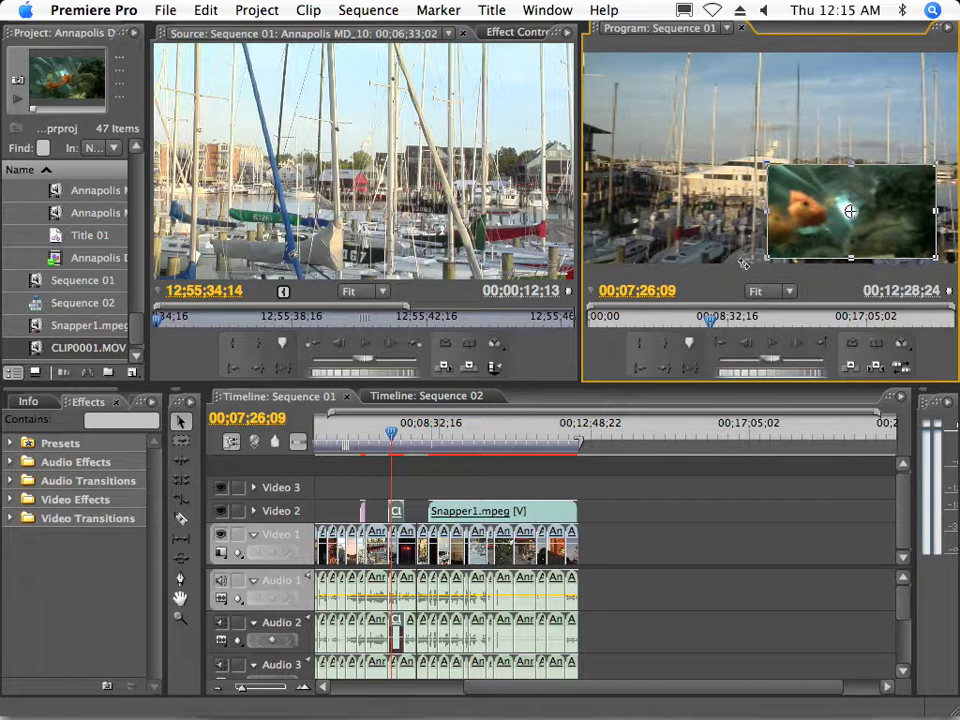
# - Play back the CLIP0001.MOV inset over the harbour yacht and neon-sign footage, stopping at 00;07;38;02
pyautogui.press('space')
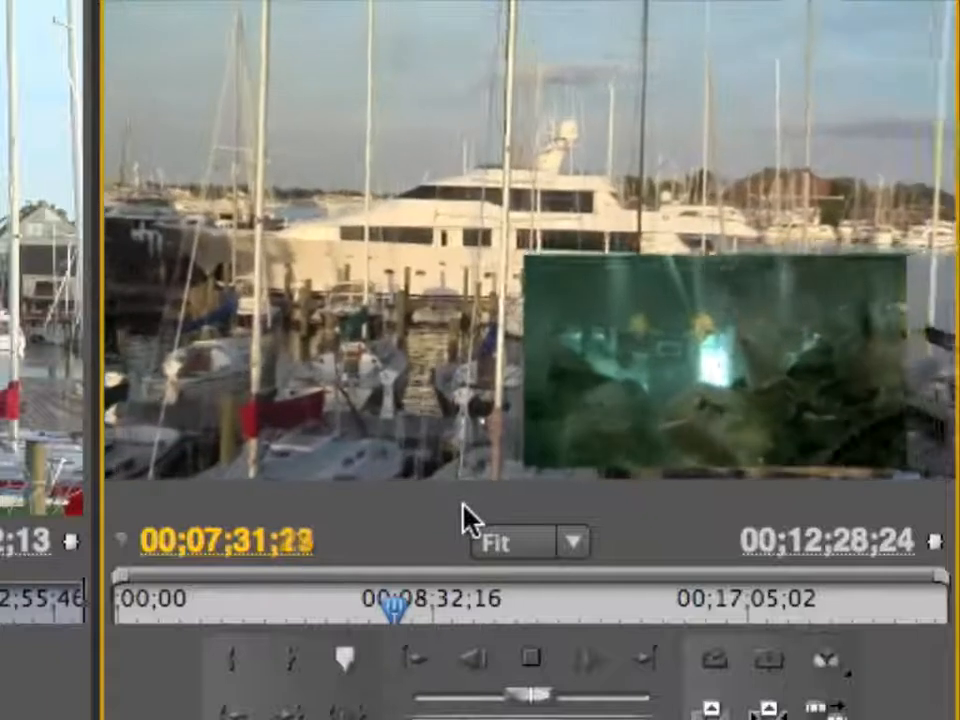
pyautogui.press('space')
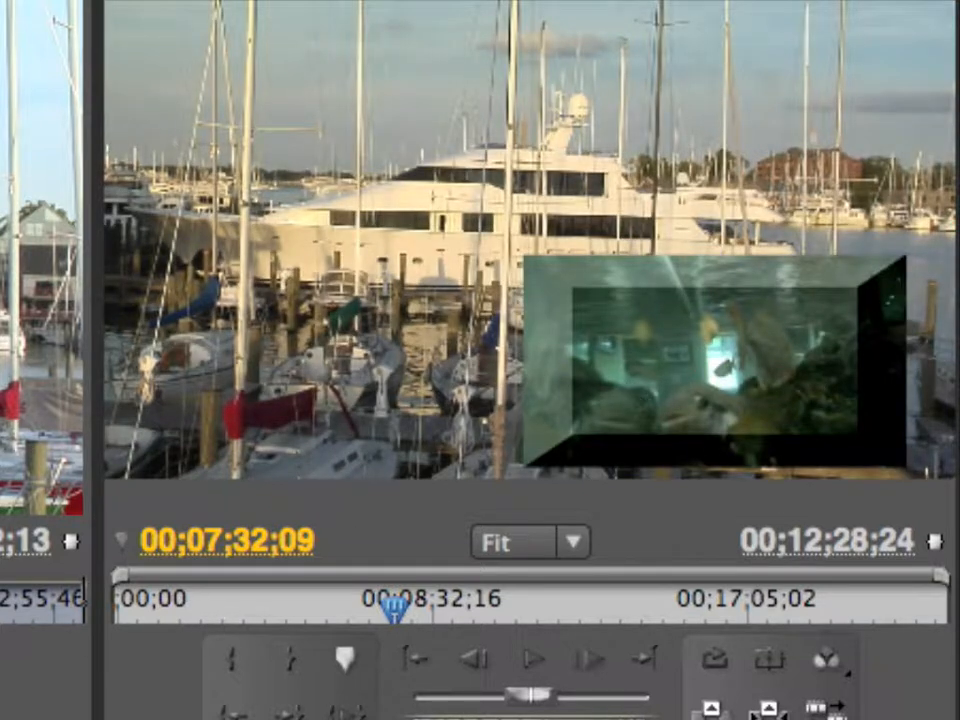
pyautogui.press('pageup')
pyautogui.press('space')
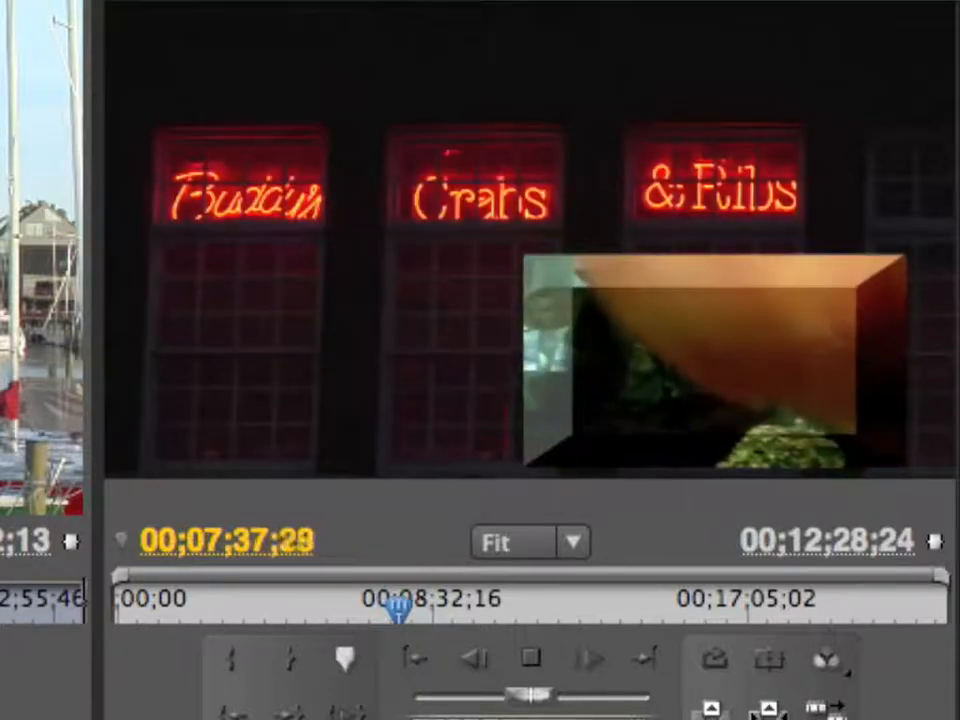
pyautogui.click(355, 455)
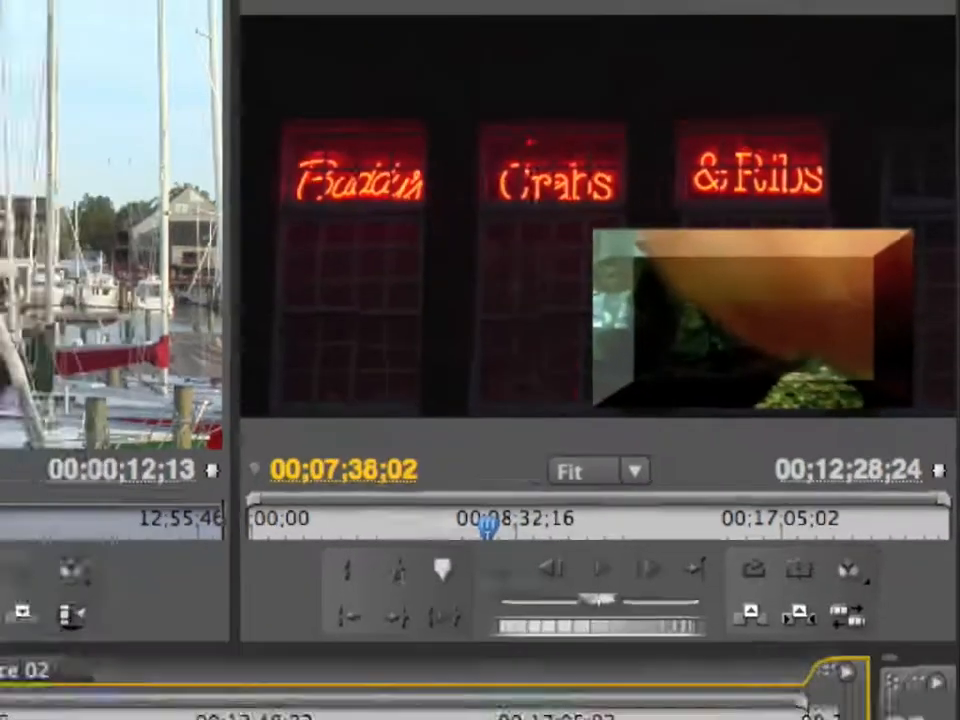